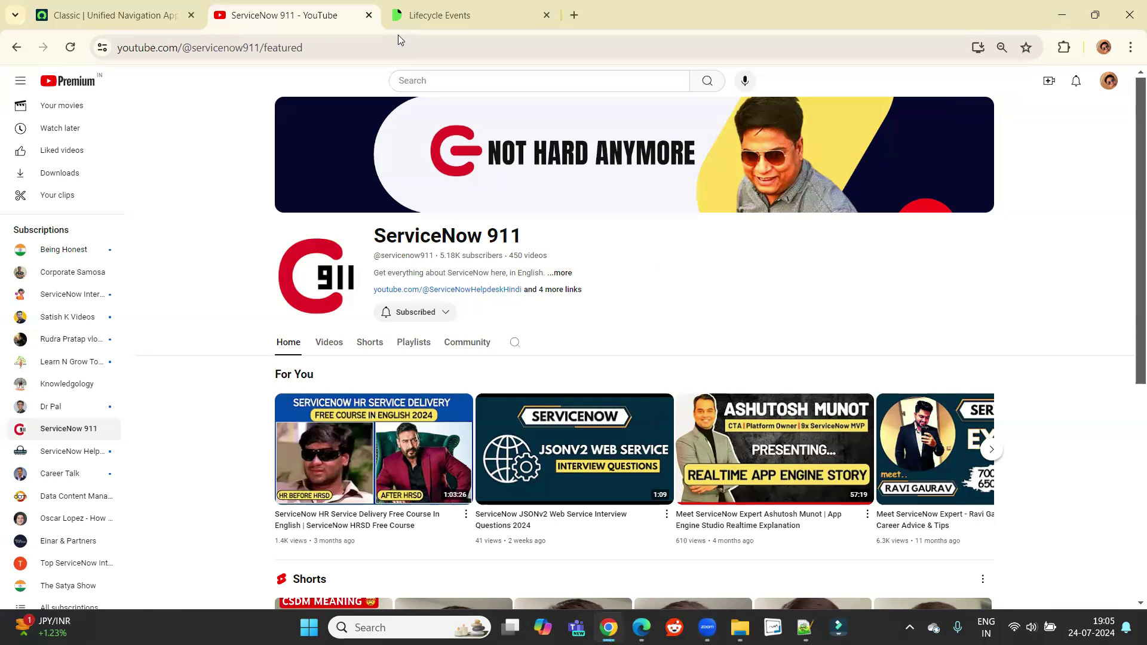
# Bring up the Lifecycle Events documentation page and highlight its heading
pyautogui.click(472, 10)
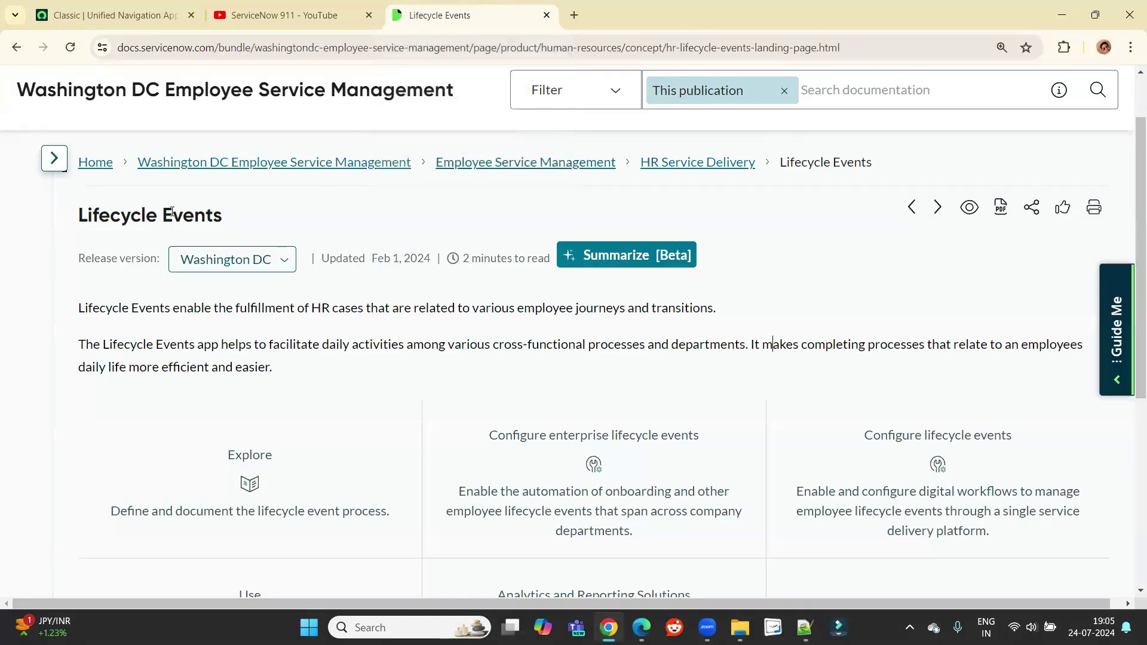
pyautogui.tripleClick(143, 215)
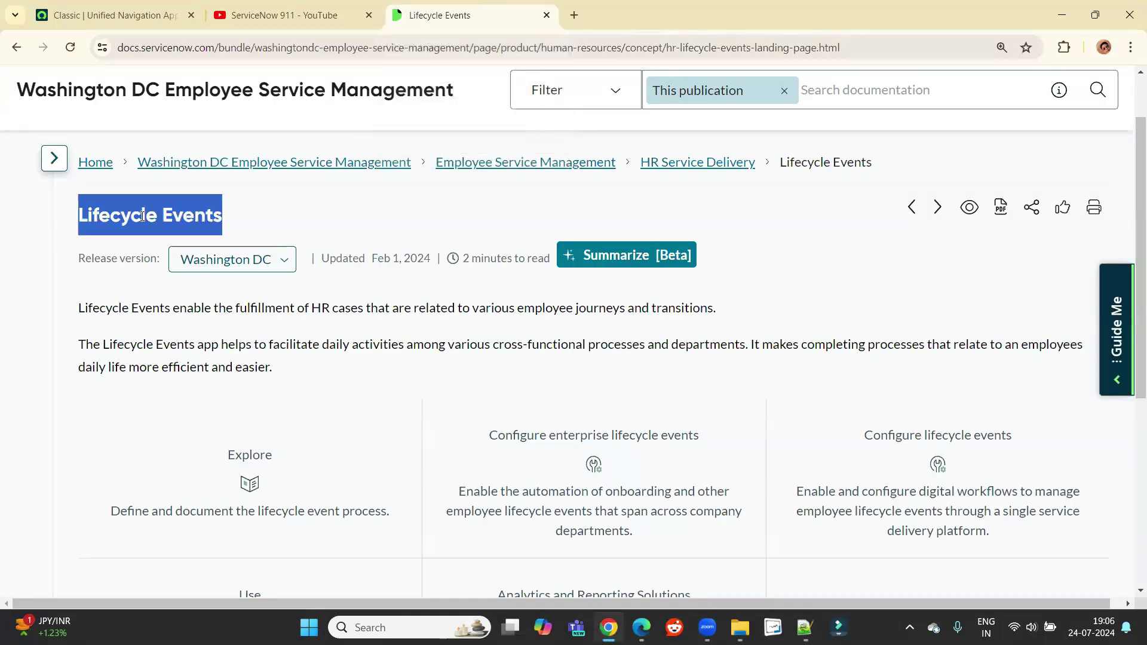
pyautogui.click(308, 227)
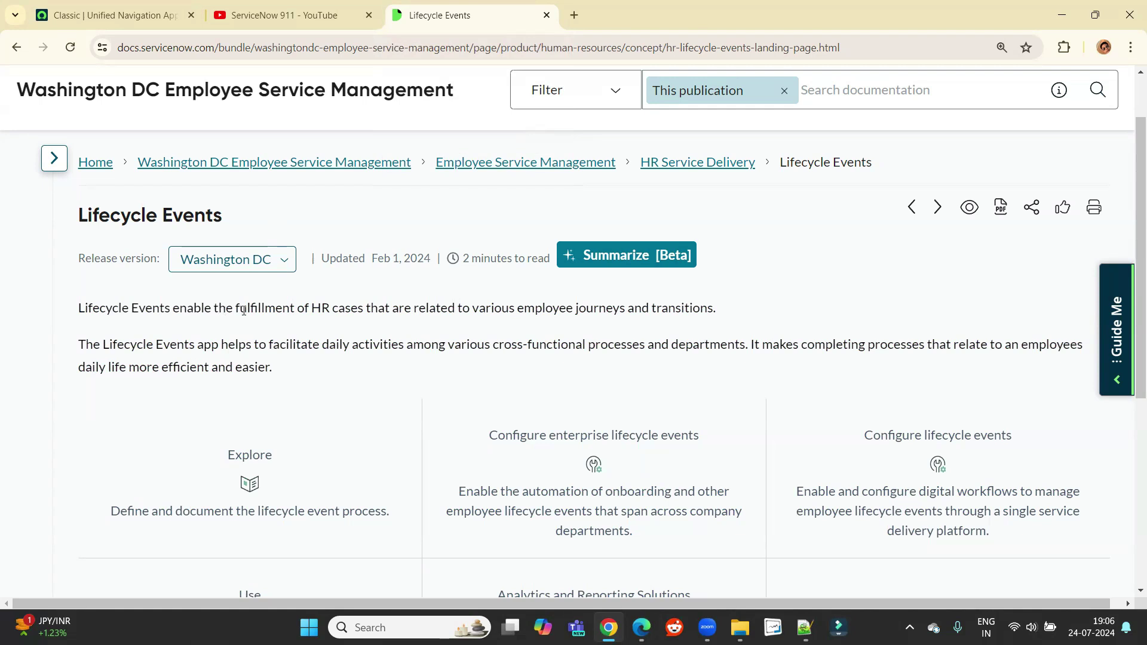
# Highlight the page's opening sentence about HR cases
pyautogui.moveTo(359, 307); pyautogui.dragTo(283, 309)
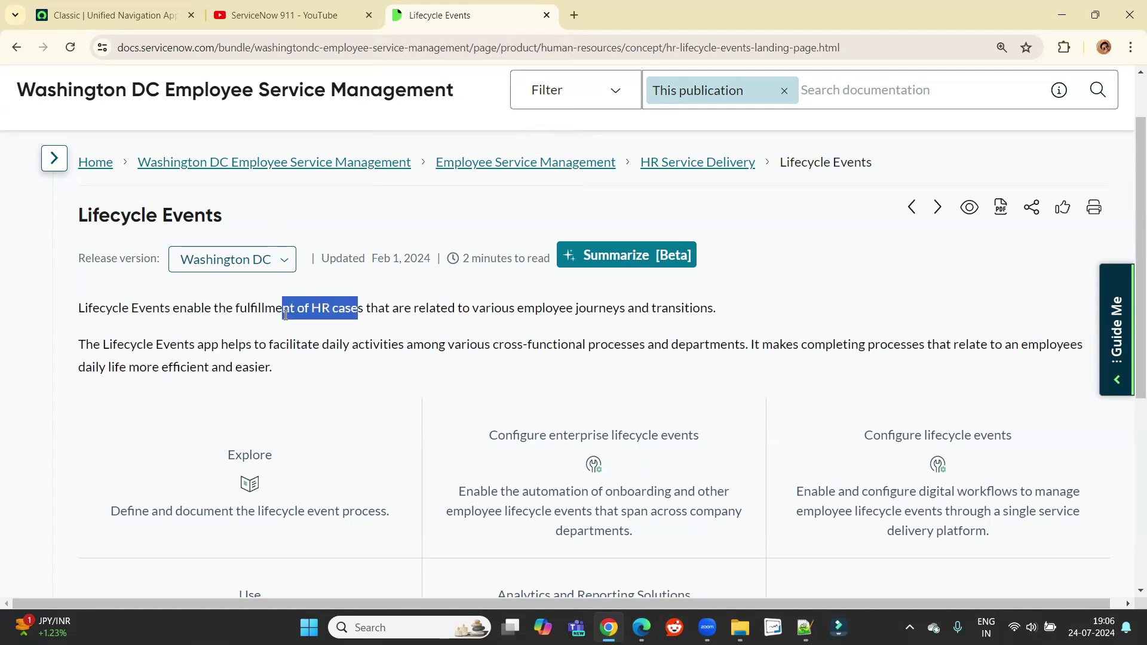
pyautogui.click(385, 308)
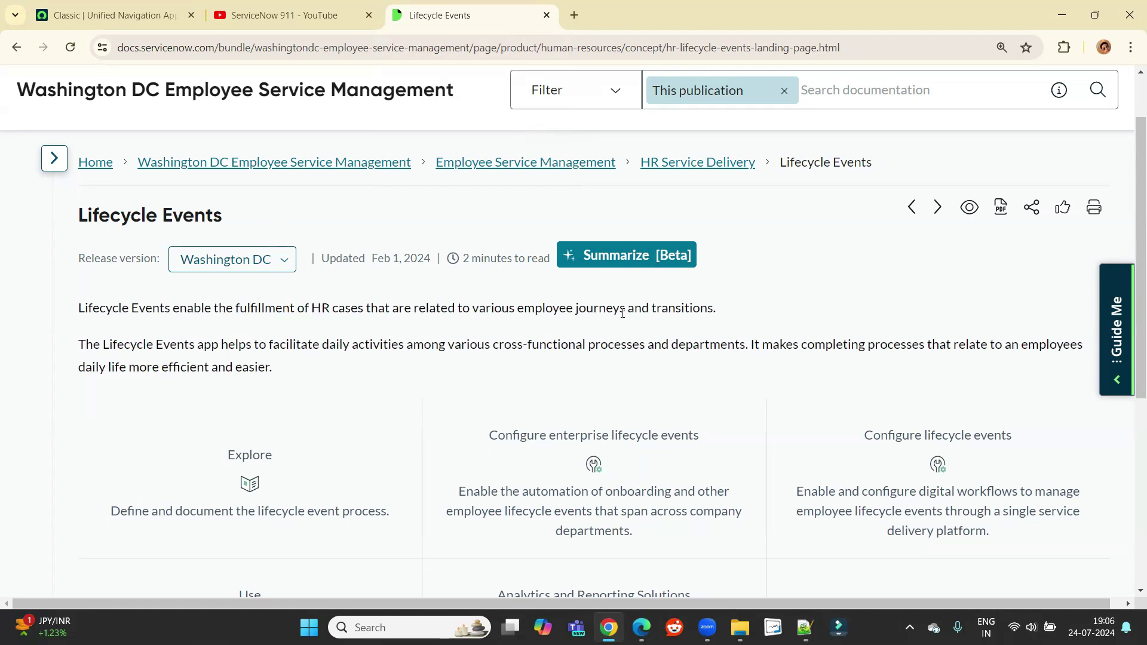
pyautogui.tripleClick(736, 308)
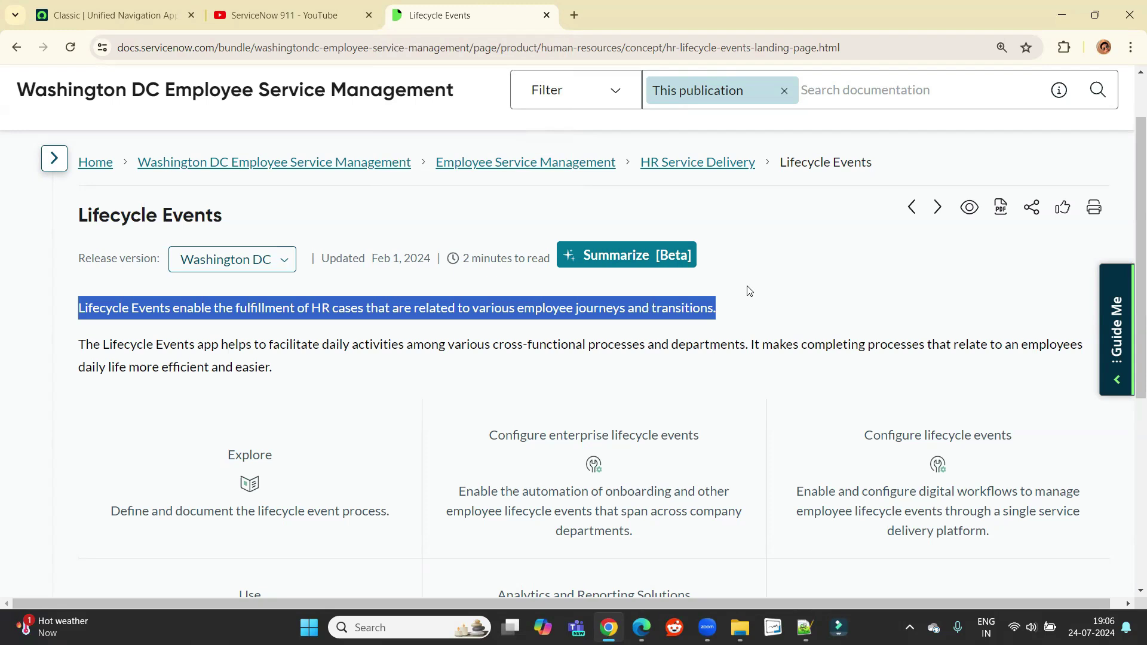
# Highlight the phrase about cross-functional processes and departments, then return to the ServiceNow instance
pyautogui.click(356, 374)
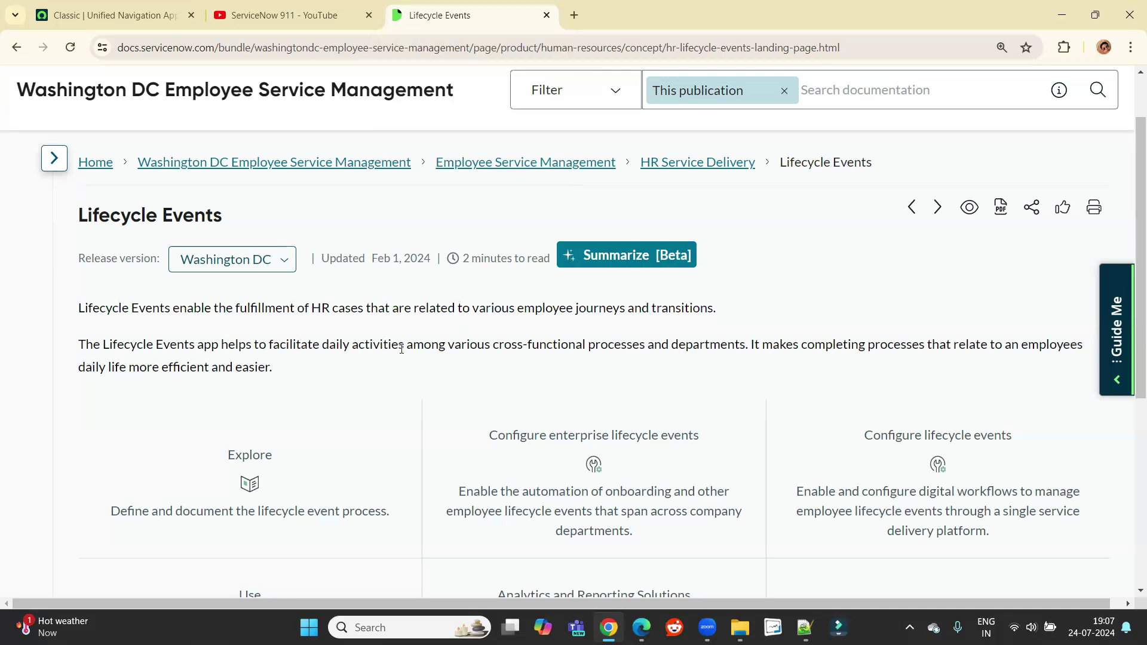
pyautogui.moveTo(470, 345); pyautogui.dragTo(746, 350)
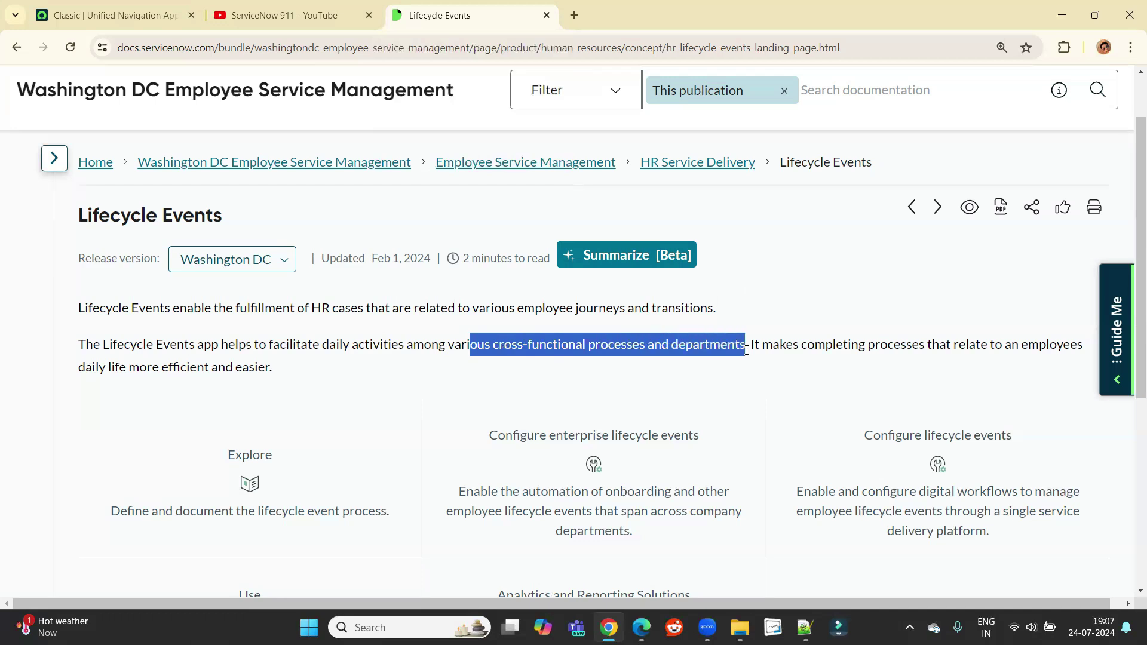
pyautogui.click(749, 345)
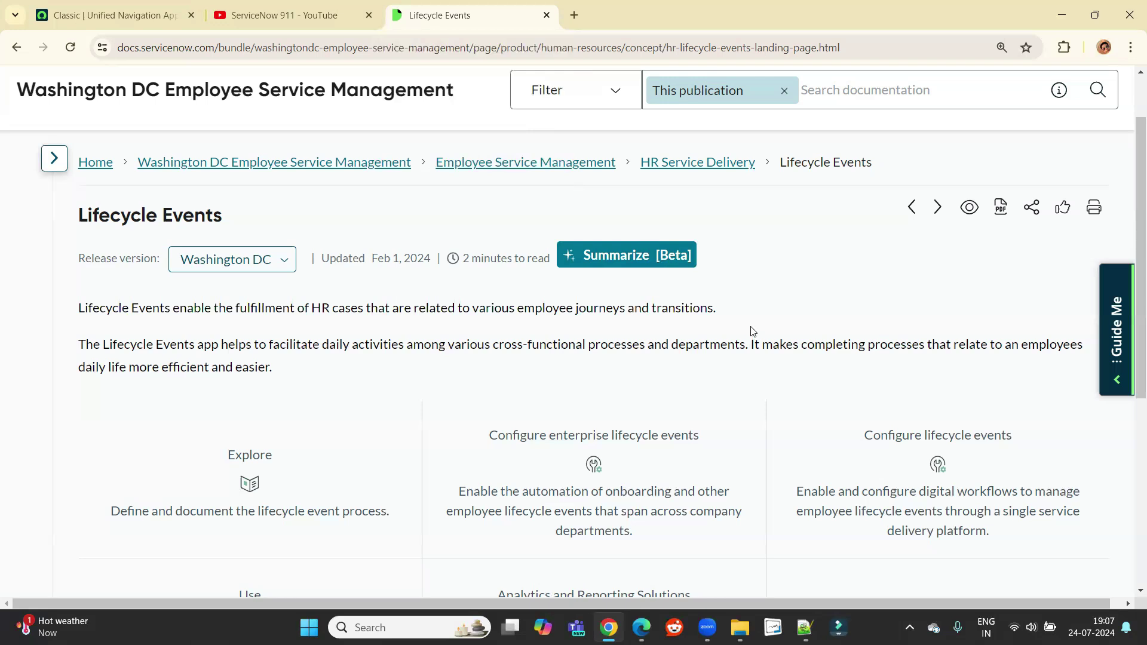
pyautogui.click(98, 21)
# Open Lifecycle Events Cases from the navigator in a new tab
pyautogui.scroll(-15, 126, 445)
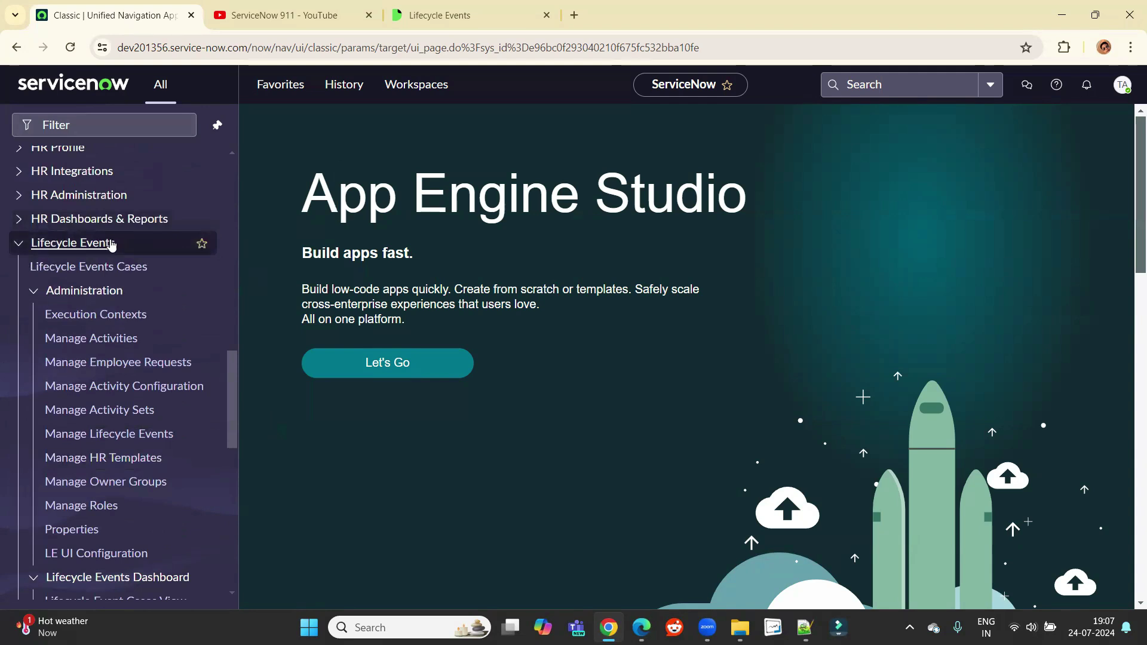
pyautogui.middleClick(83, 274)
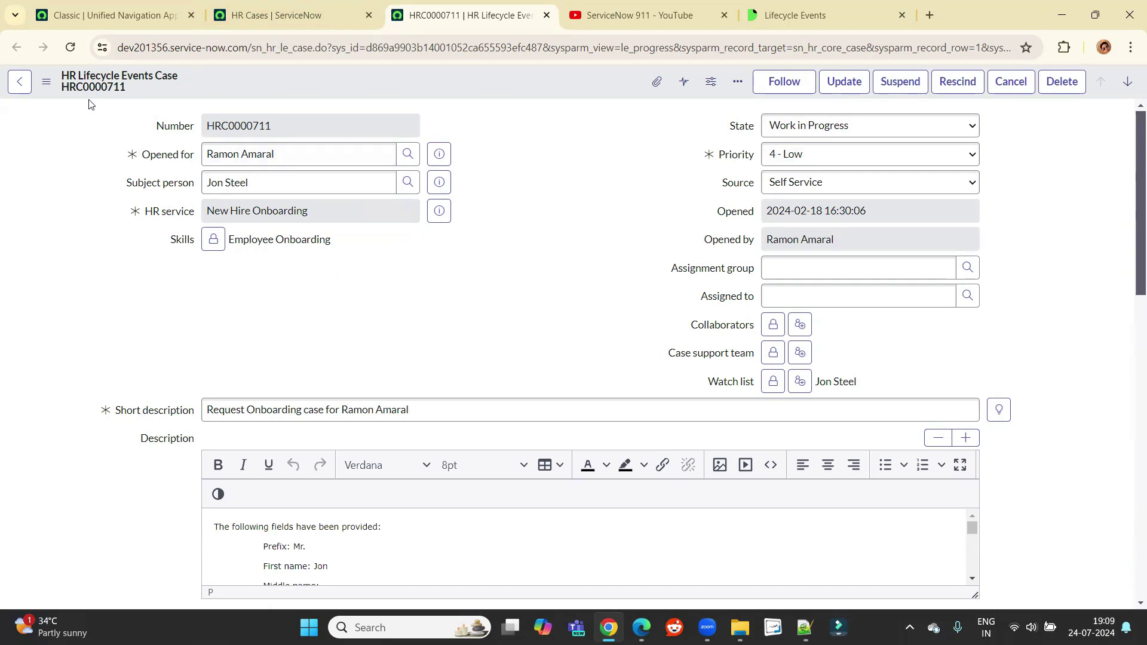
# Highlight the case form title and its New Hire Onboarding HR service, then scroll through the description
pyautogui.moveTo(62, 76); pyautogui.dragTo(167, 76)
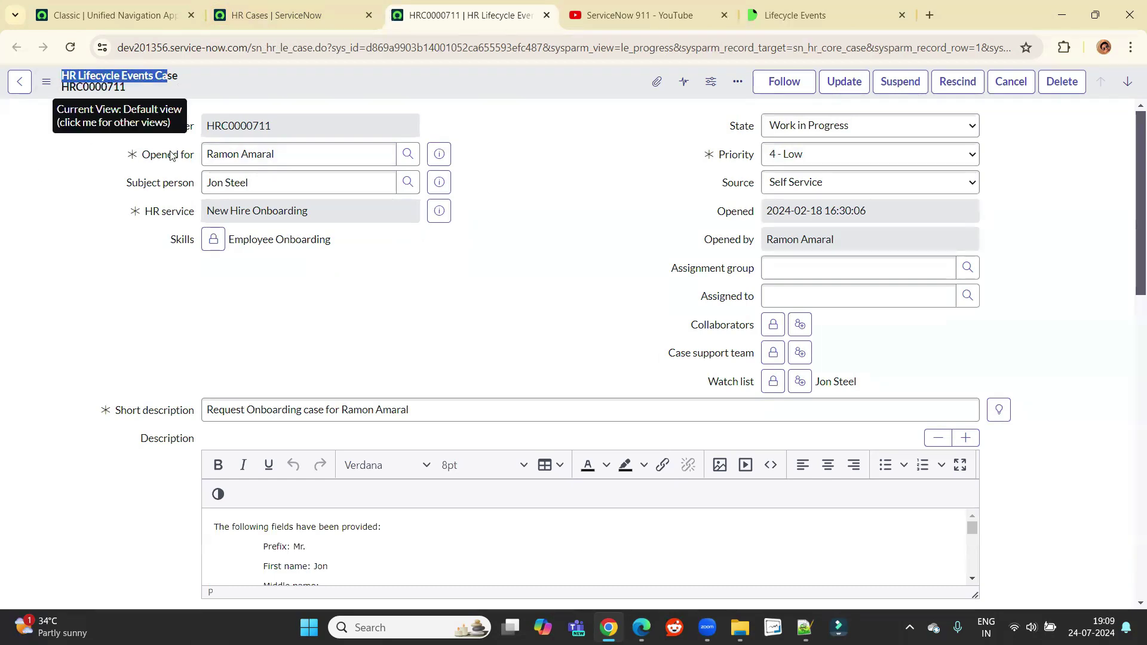
pyautogui.click(158, 221)
pyautogui.moveTo(204, 221); pyautogui.dragTo(307, 220)
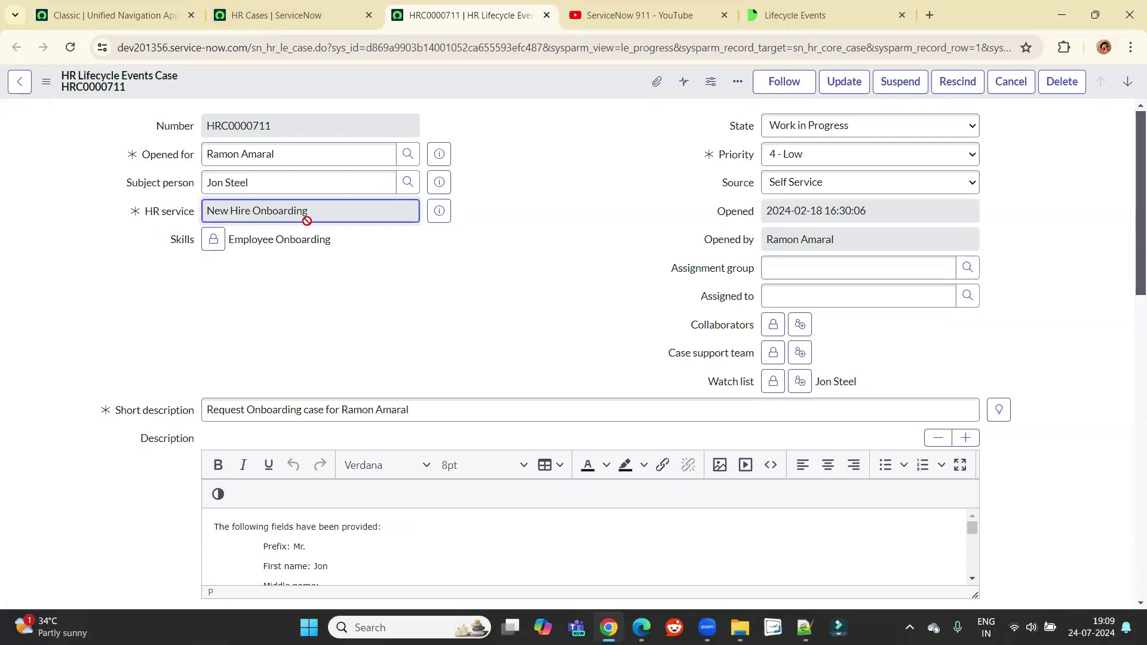
pyautogui.click(371, 305)
pyautogui.scroll(-1, 372, 307)
pyautogui.scroll(-5, 453, 452)
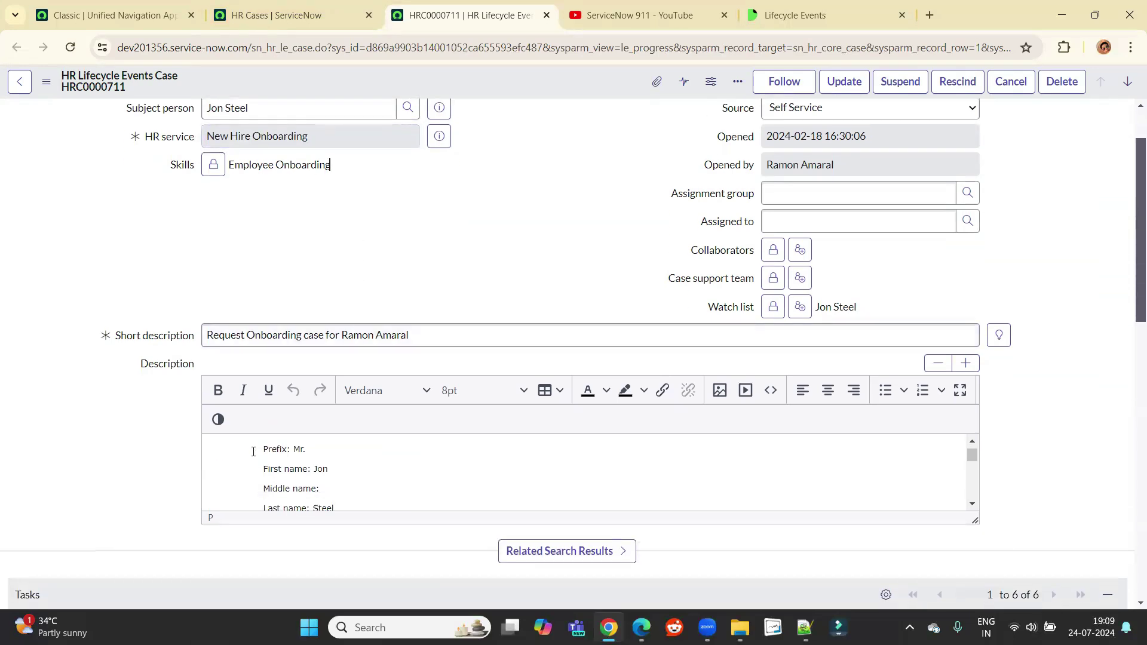
pyautogui.scroll(4, 452, 452)
pyautogui.scroll(2, 506, 300)
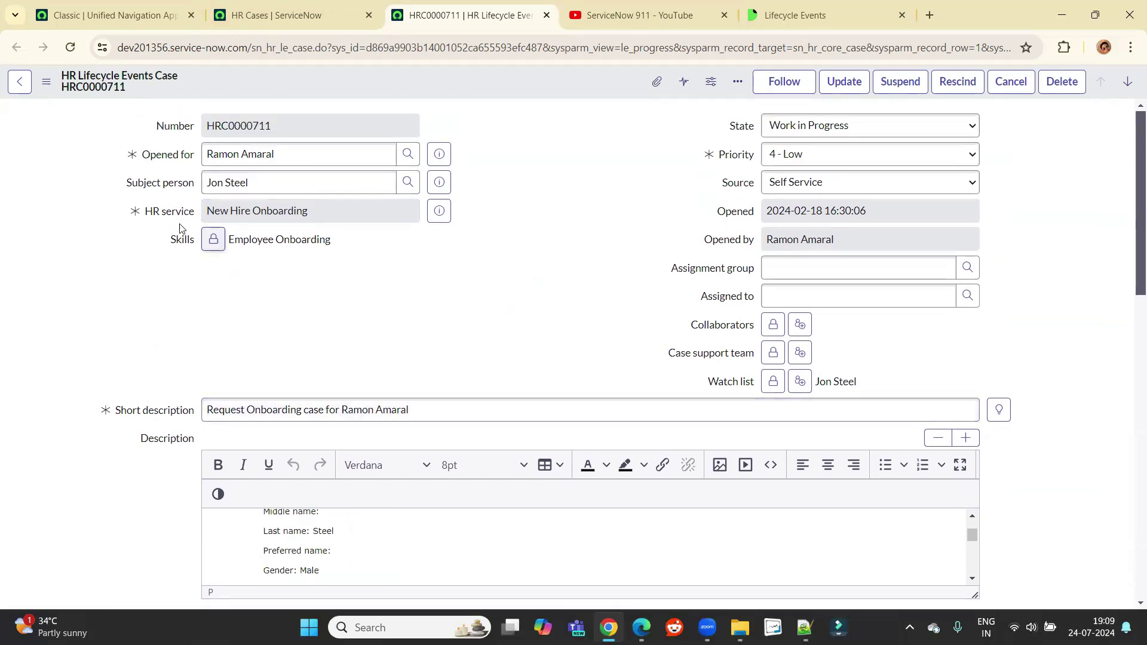
# Preview the linked New Hire Onboarding HR service and select its name and Topic detail values
pyautogui.click(443, 218)
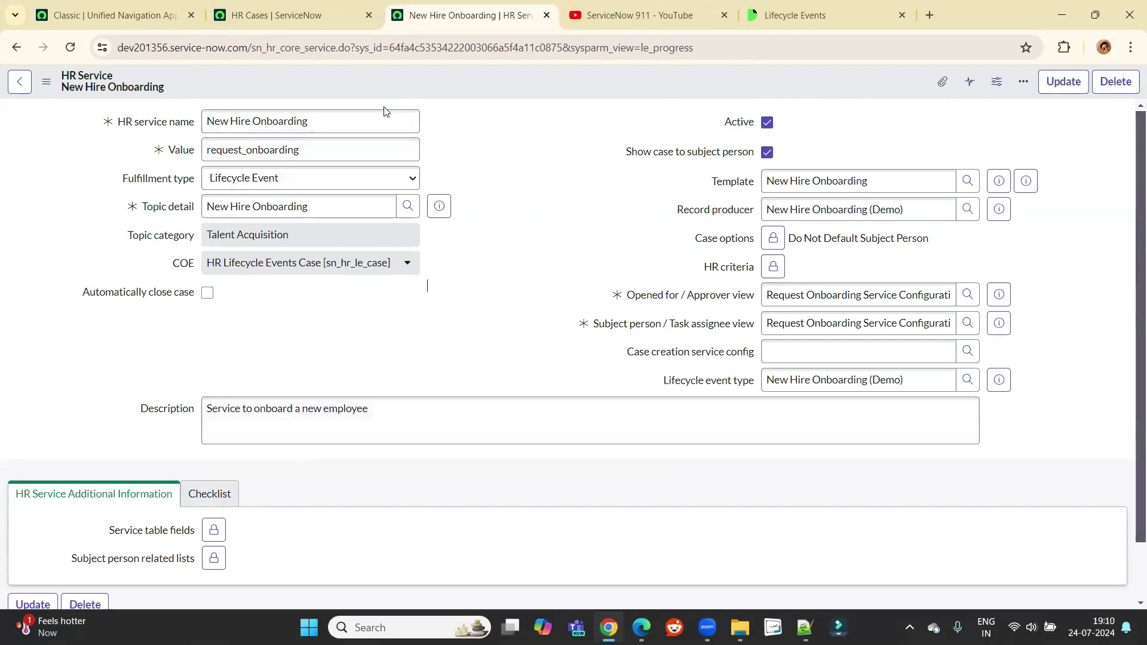
pyautogui.click(369, 116)
pyautogui.hotkey('ctrl', 'a')
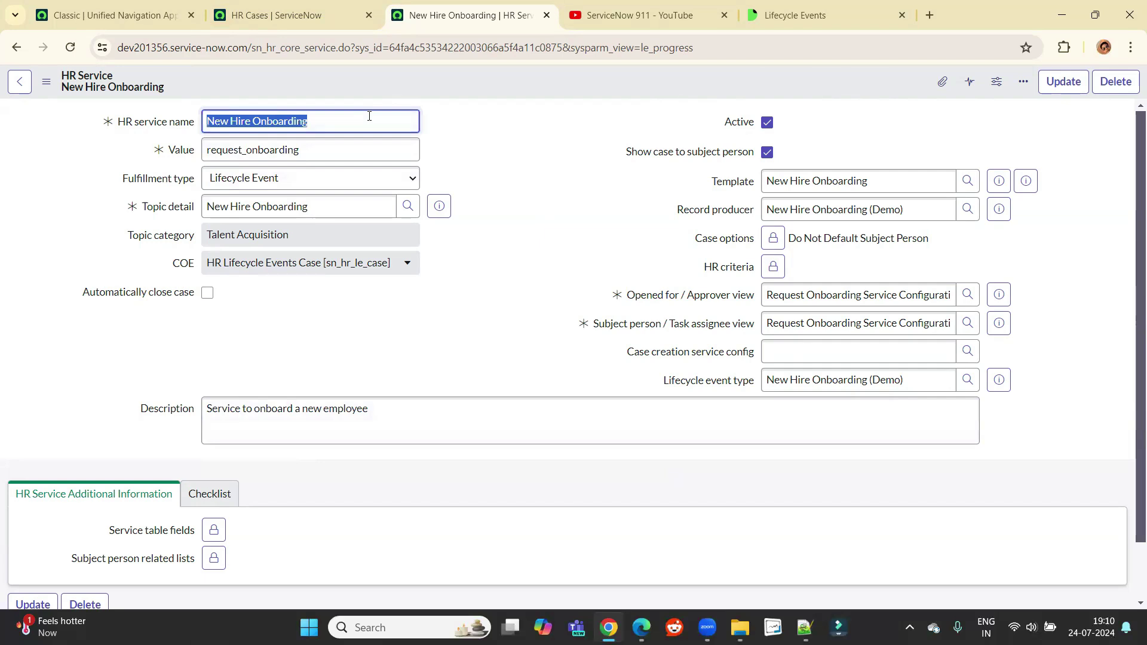
pyautogui.click(317, 207)
pyautogui.hotkey('ctrl', 'a')
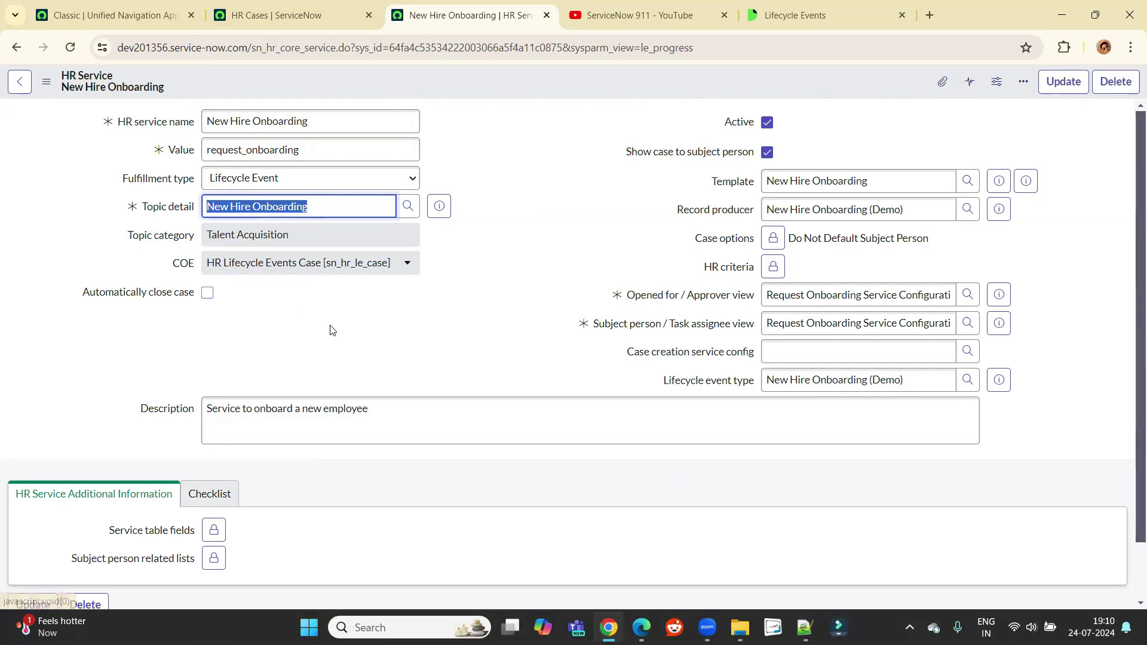
# Highlight the HR service's Template and Record producer values and scroll over the record
pyautogui.tripleClick(890, 181)
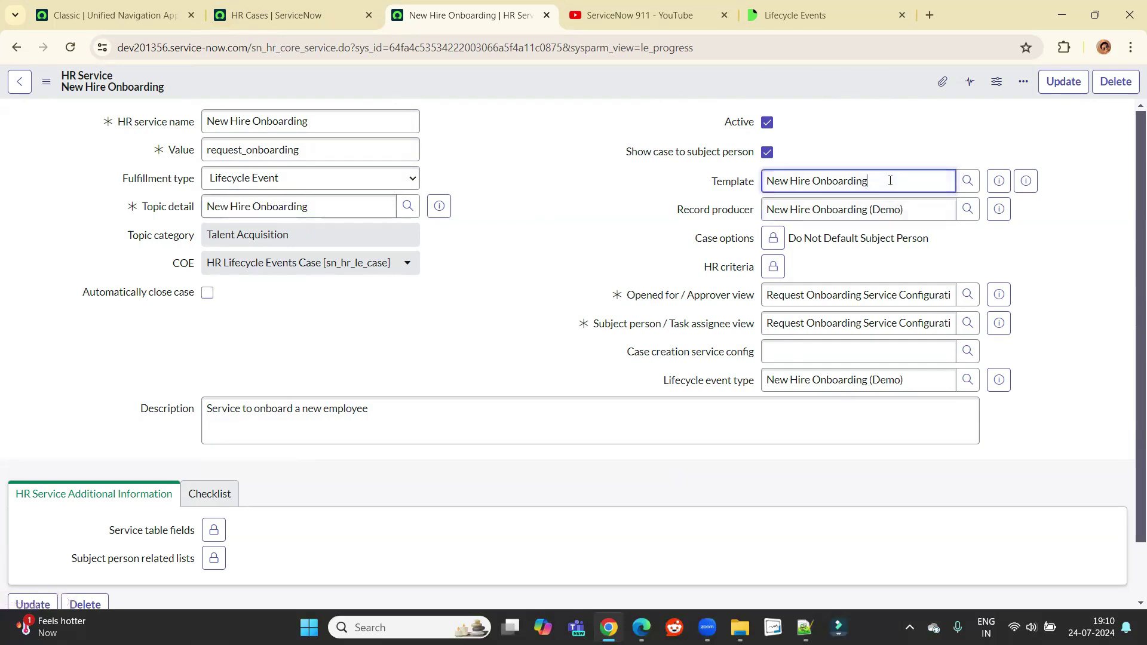
pyautogui.tripleClick(895, 216)
pyautogui.click(566, 267)
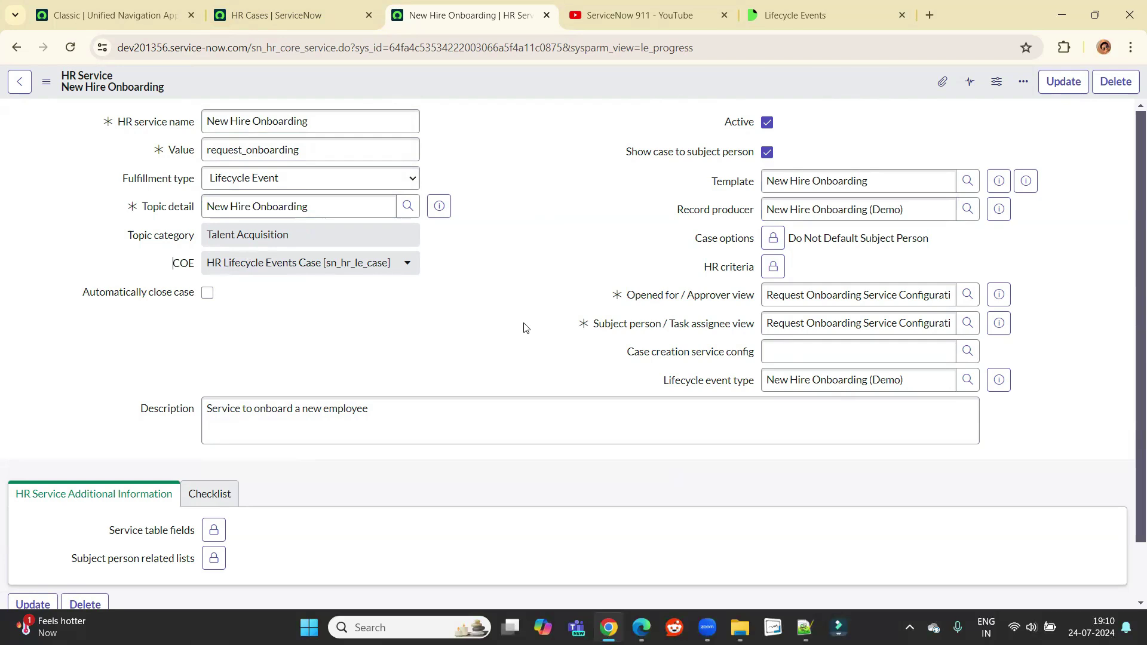
pyautogui.scroll(-1, 431, 428)
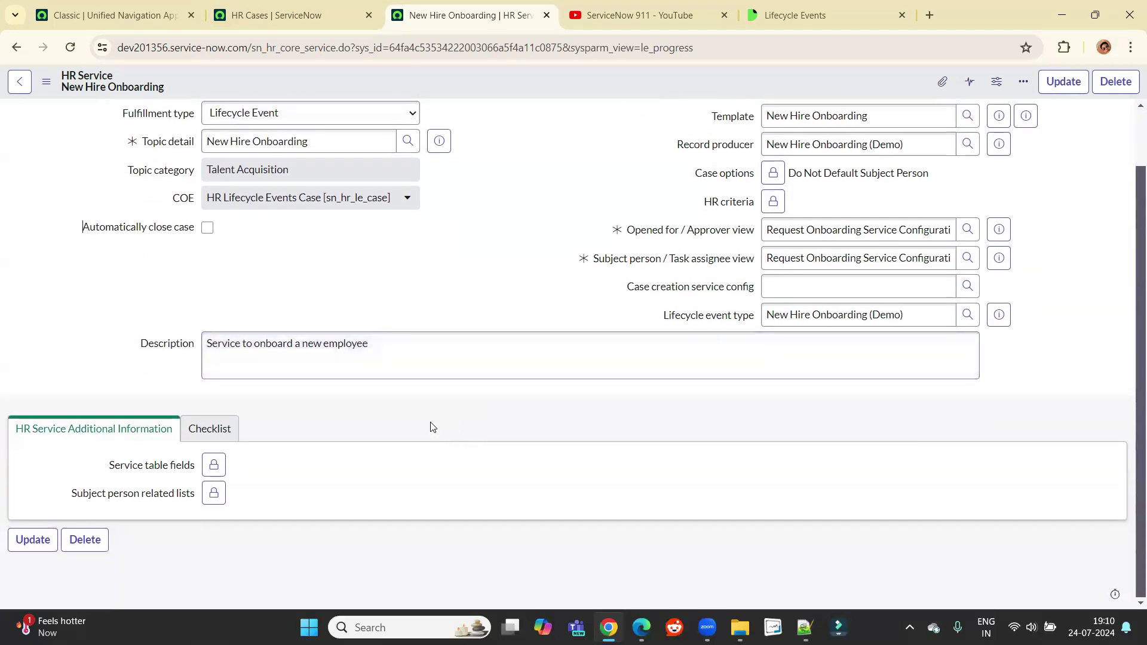
pyautogui.scroll(1, 430, 428)
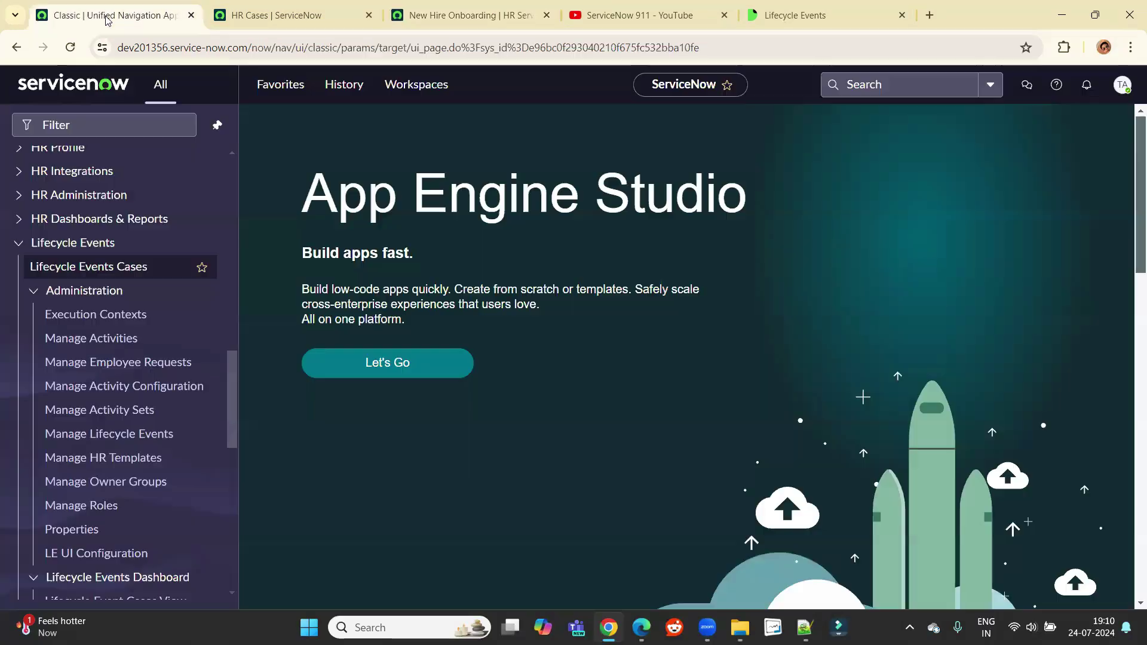
pyautogui.click(110, 15)
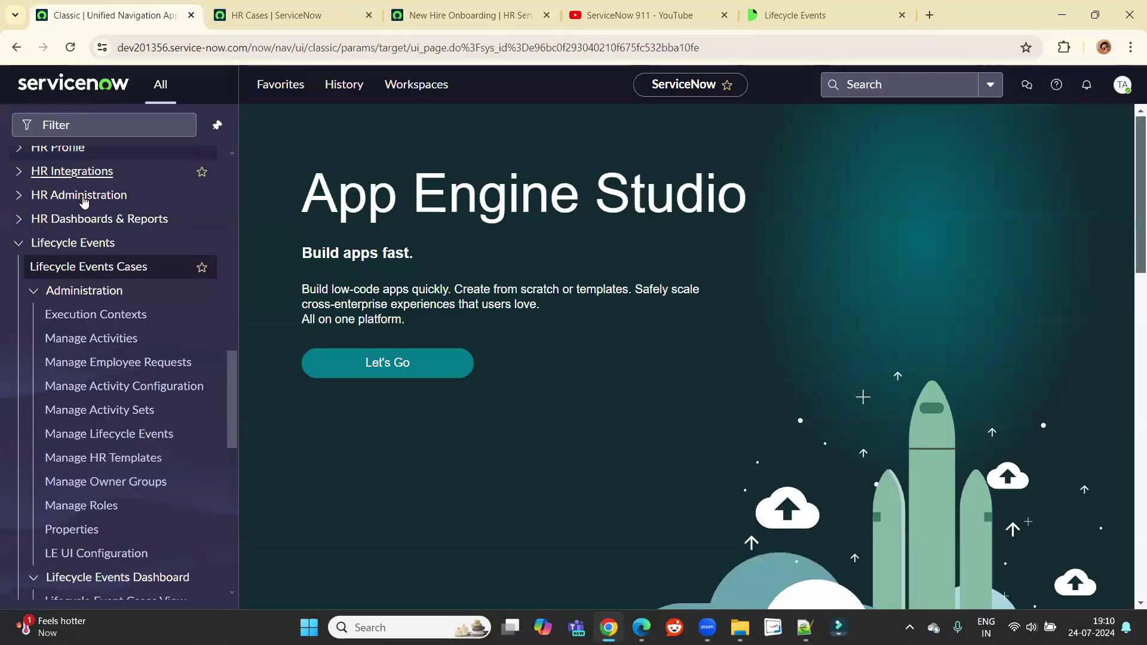
pyautogui.middleClick(92, 441)
pyautogui.click(246, 13)
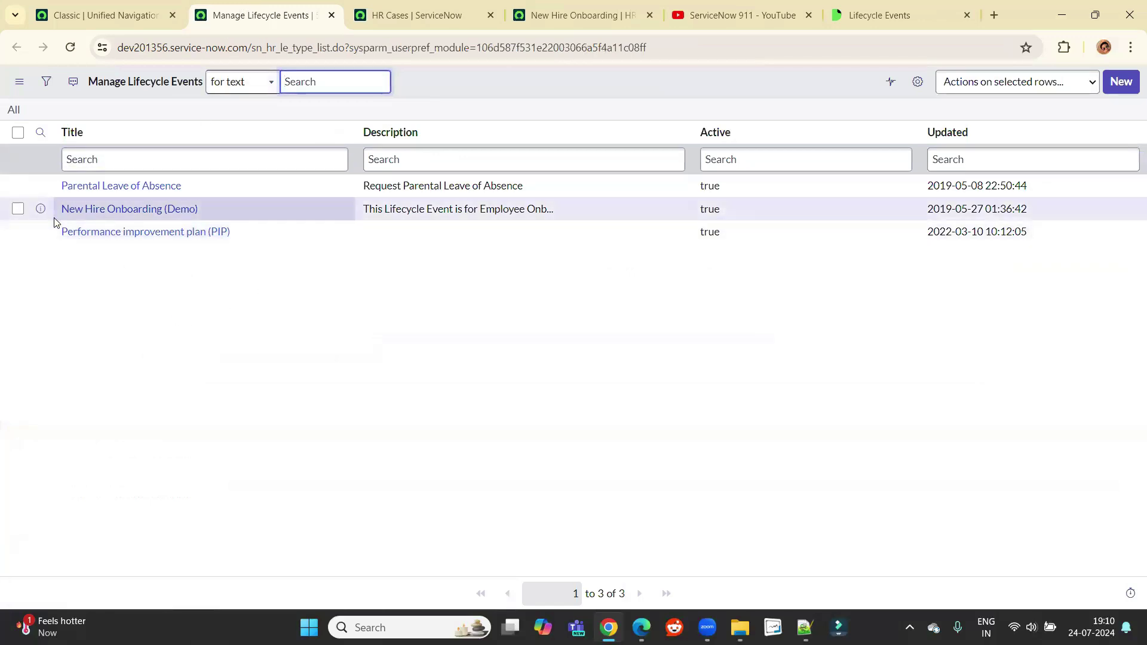
pyautogui.click(90, 213)
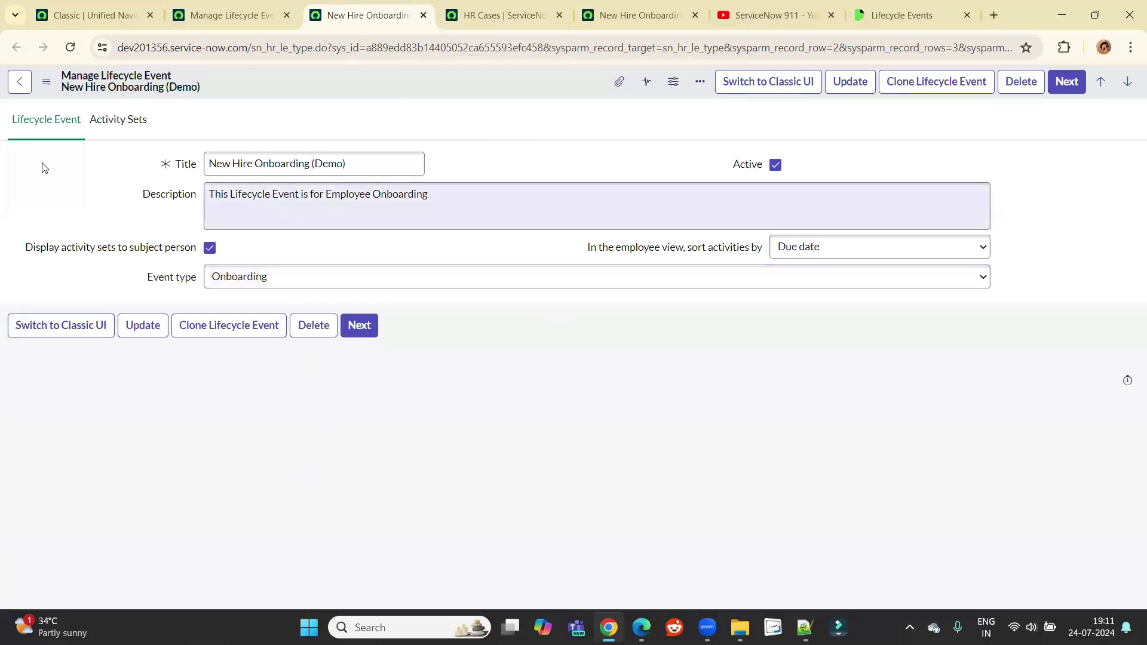
pyautogui.doubleClick(323, 164)
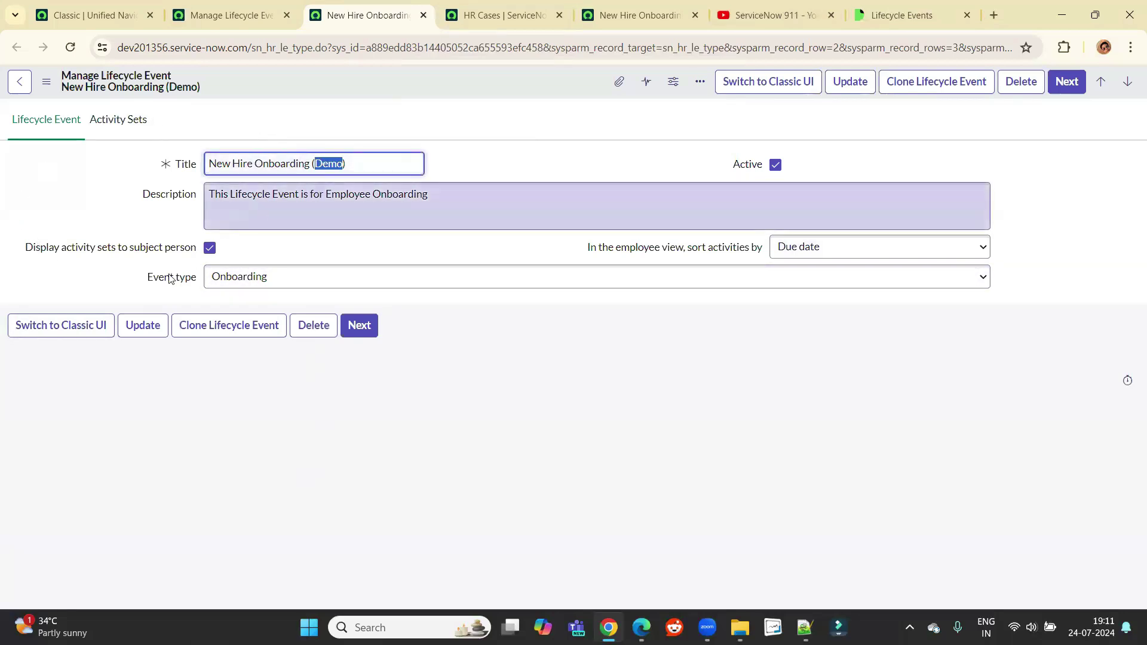
pyautogui.click(281, 277)
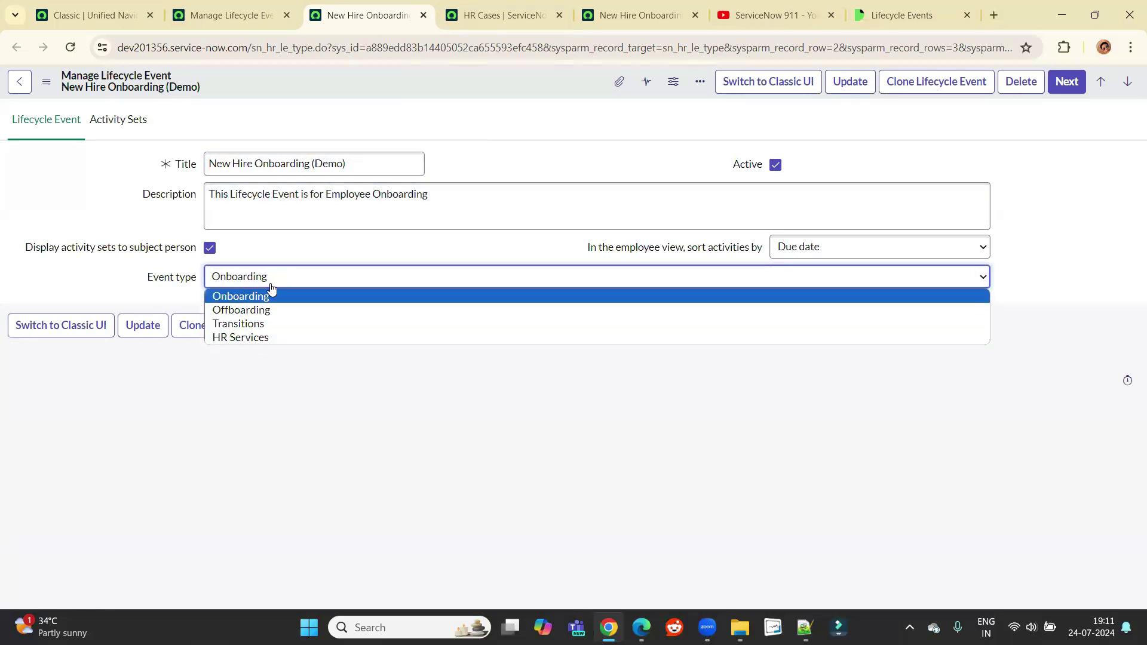
pyautogui.click(584, 167)
pyautogui.click(208, 194)
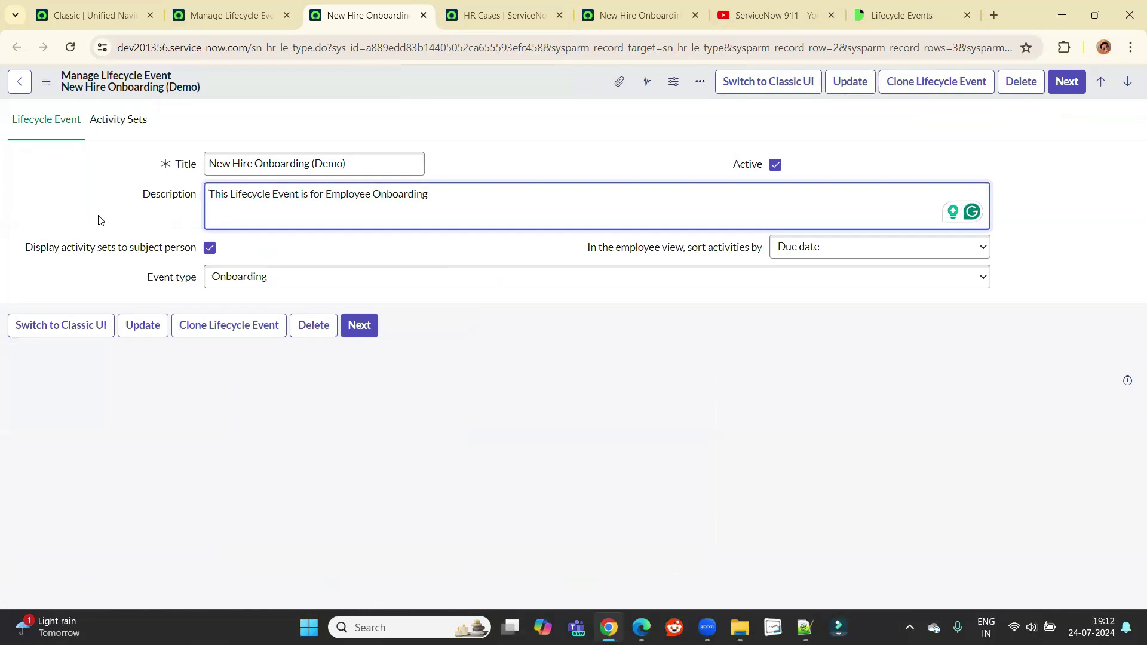
# Show the Activity Sets board and go over the Pre-Hire set's activities
pyautogui.click(121, 123)
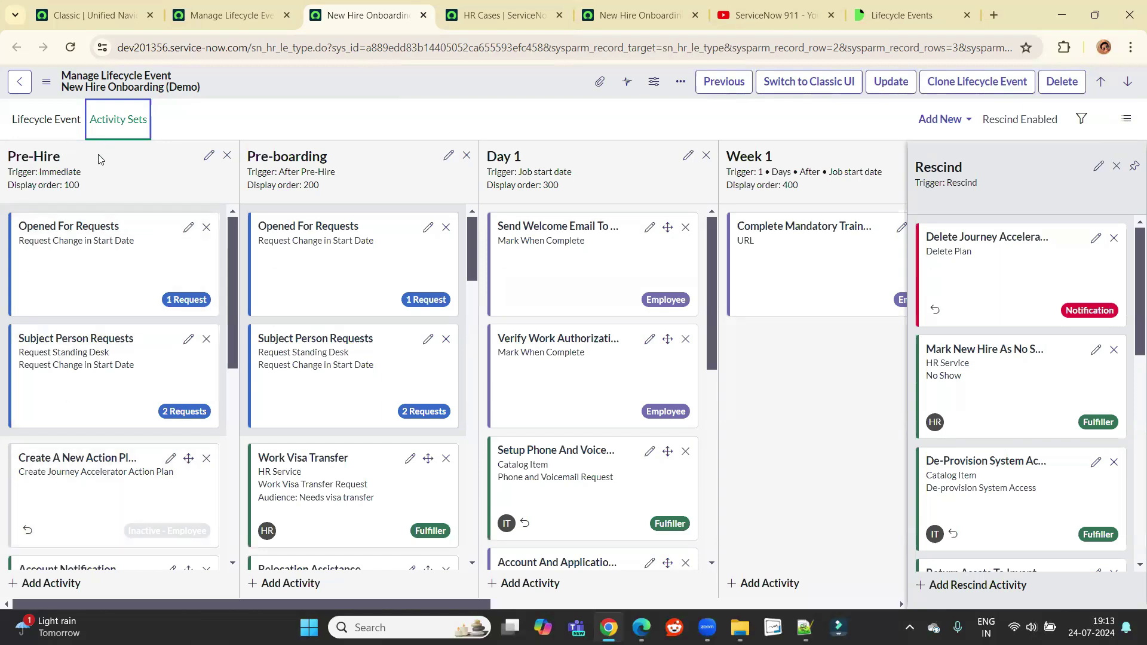
pyautogui.moveTo(75, 157); pyautogui.dragTo(9, 157)
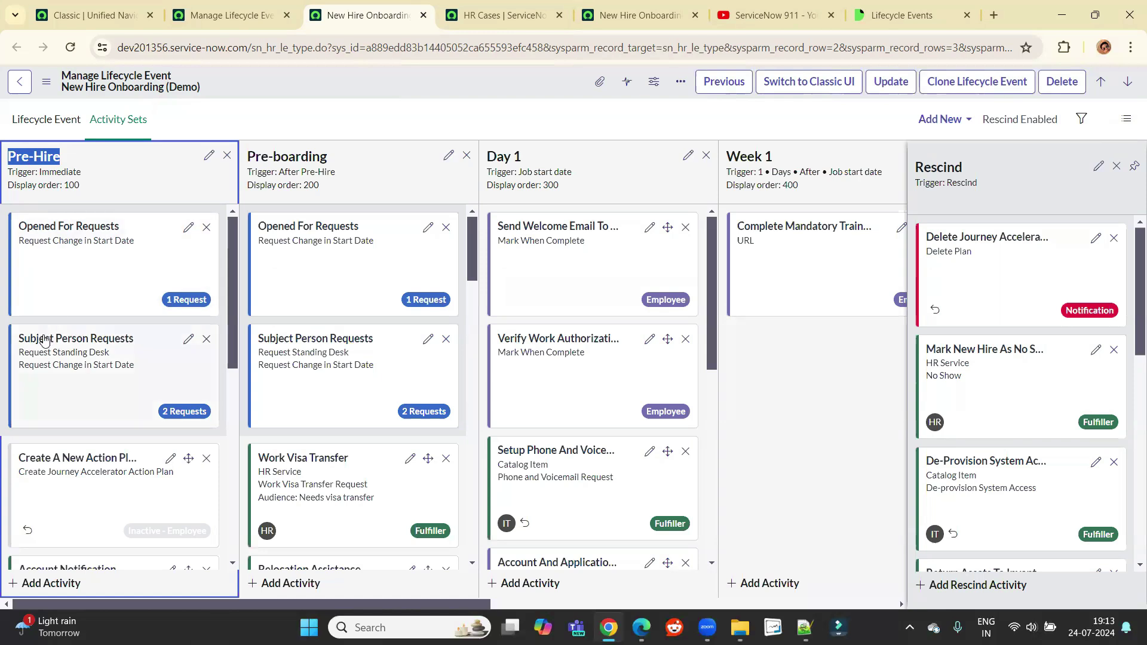
pyautogui.scroll(-1, 46, 426)
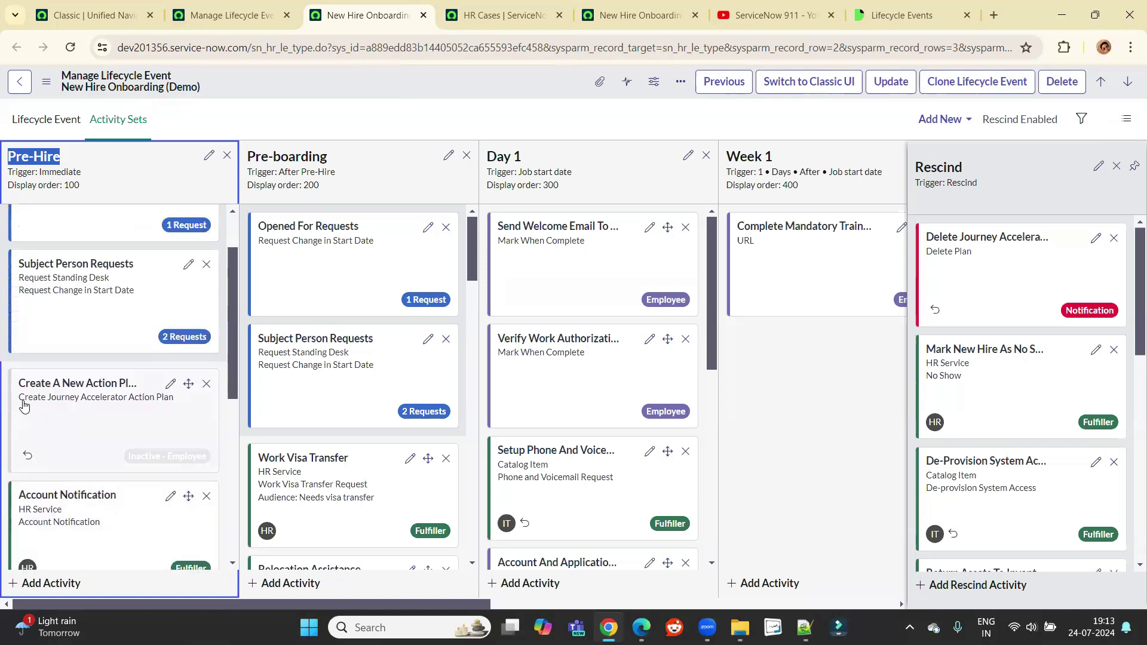
pyautogui.scroll(-1, 62, 454)
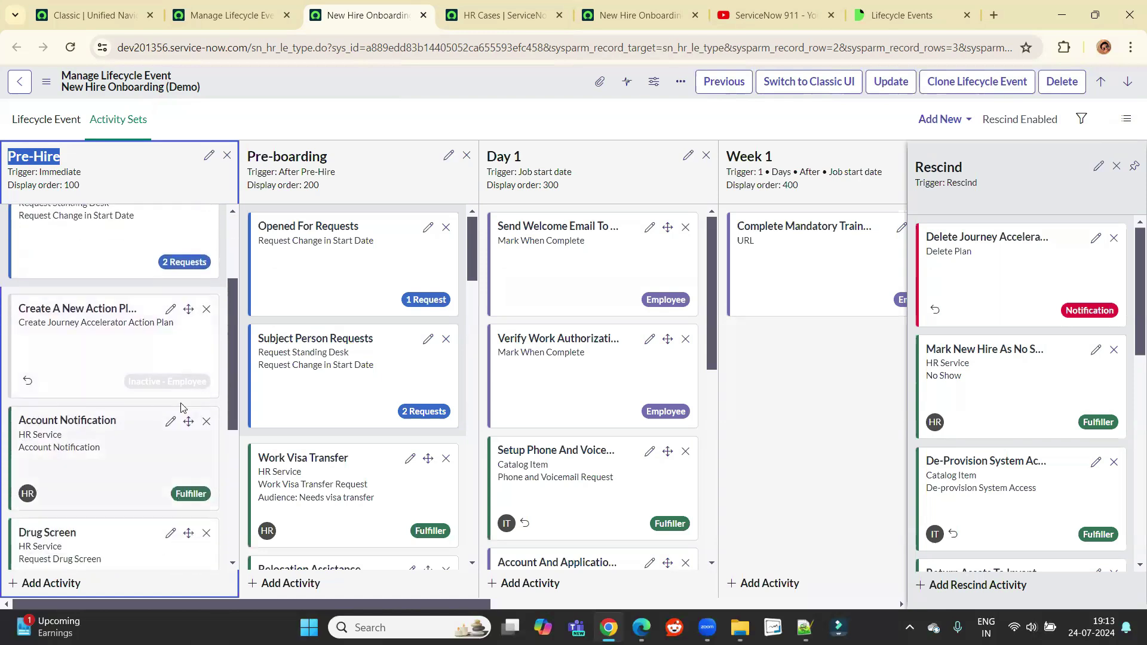
pyautogui.scroll(-2, 111, 453)
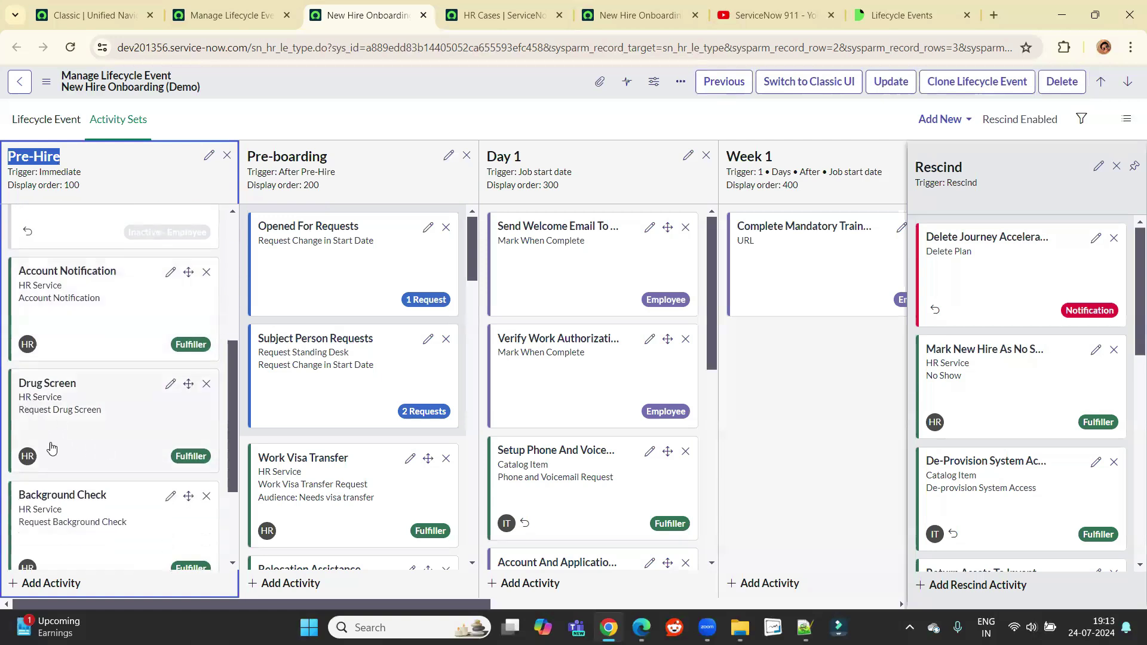
pyautogui.scroll(-1, 51, 445)
pyautogui.scroll(5, 71, 526)
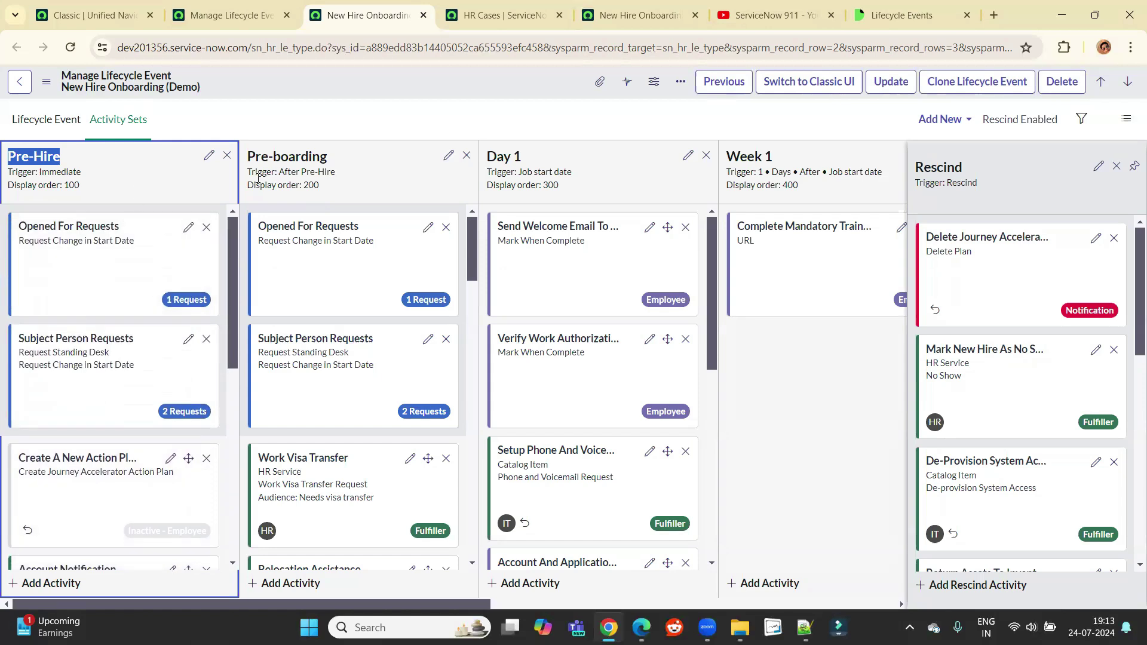
# Look over the Pre-boarding set's activities, then return focus to Pre-Hire
pyautogui.click(358, 174)
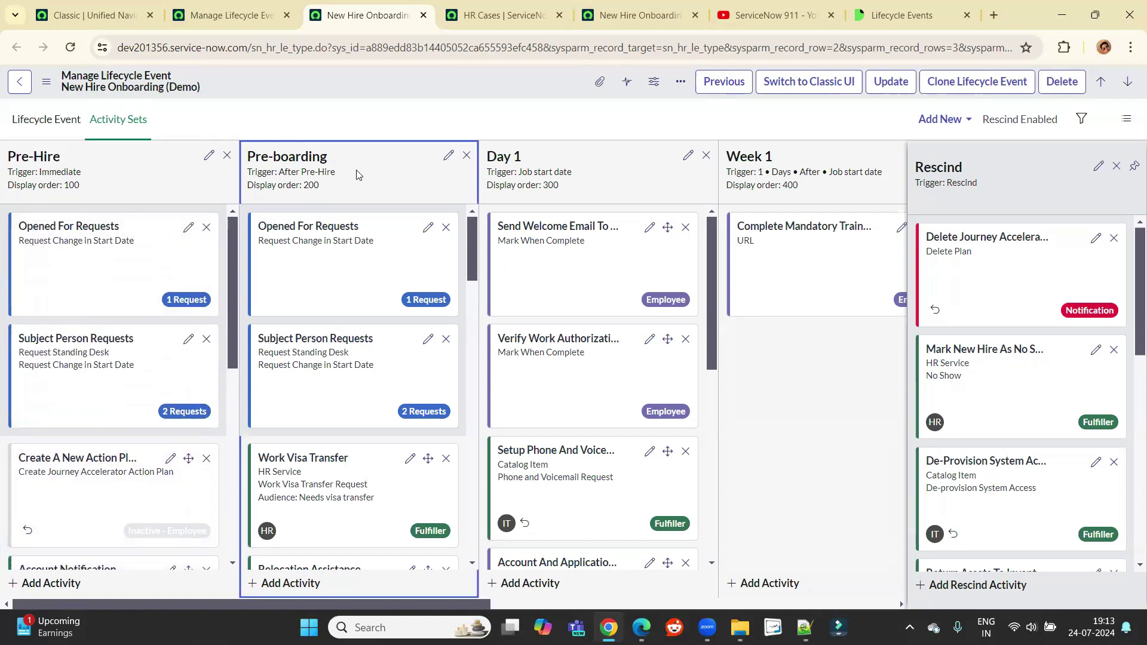
pyautogui.scroll(-6, 357, 397)
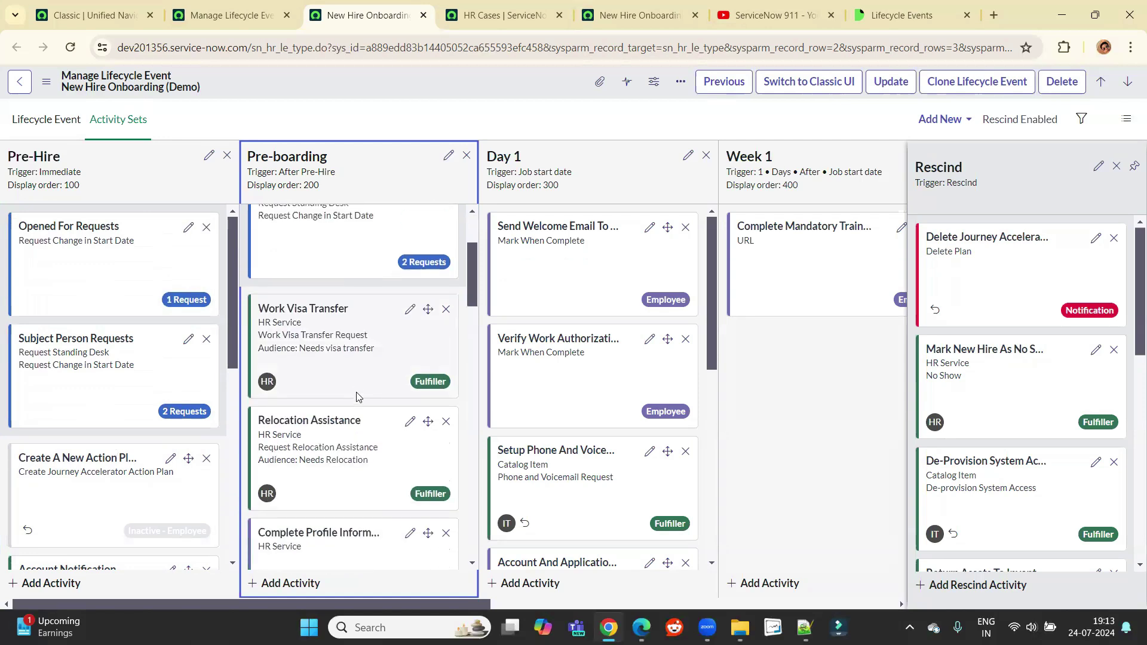
pyautogui.scroll(6, 358, 397)
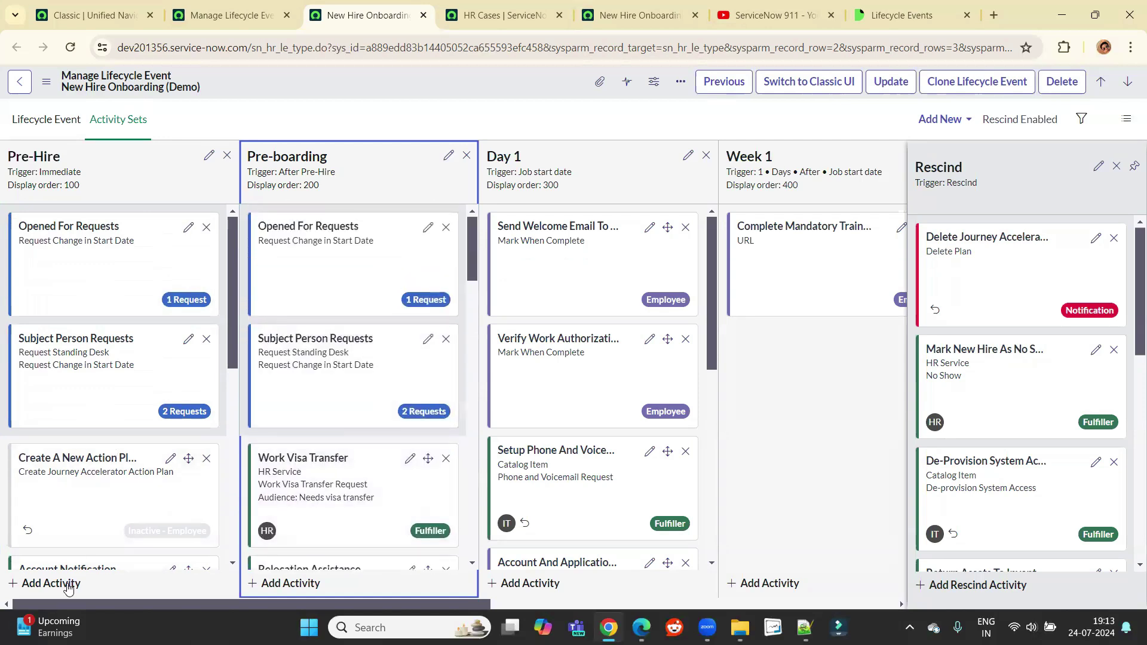
pyautogui.click(84, 166)
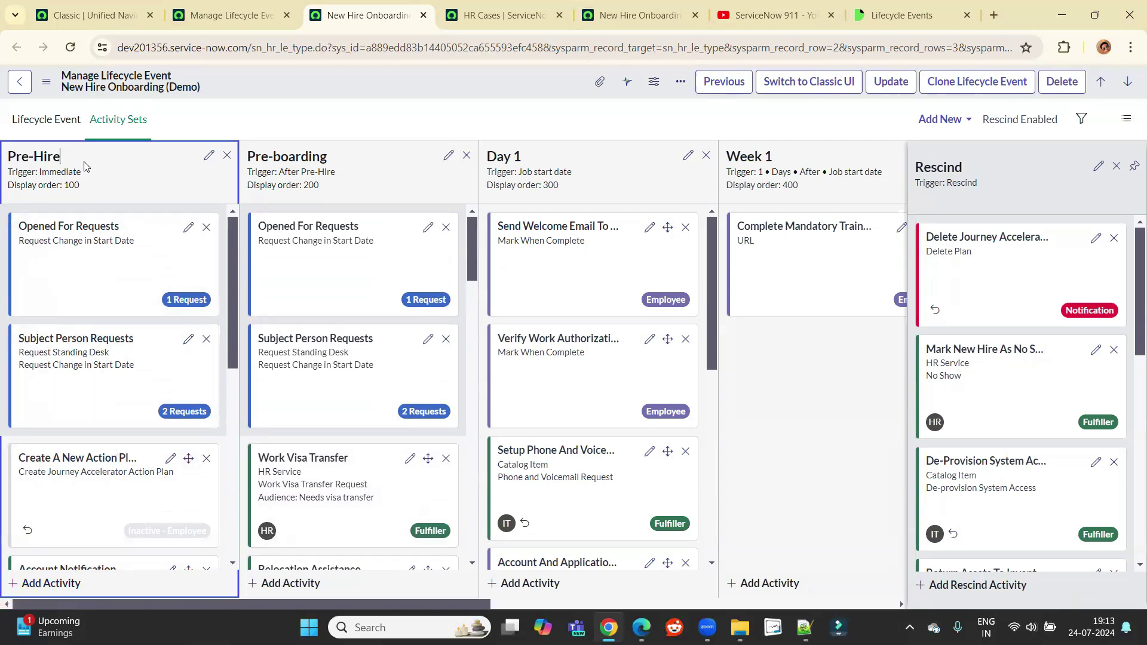
# Start a new Pre-Hire activity, keep Employee as its type, and close it unsaved
pyautogui.click(19, 584)
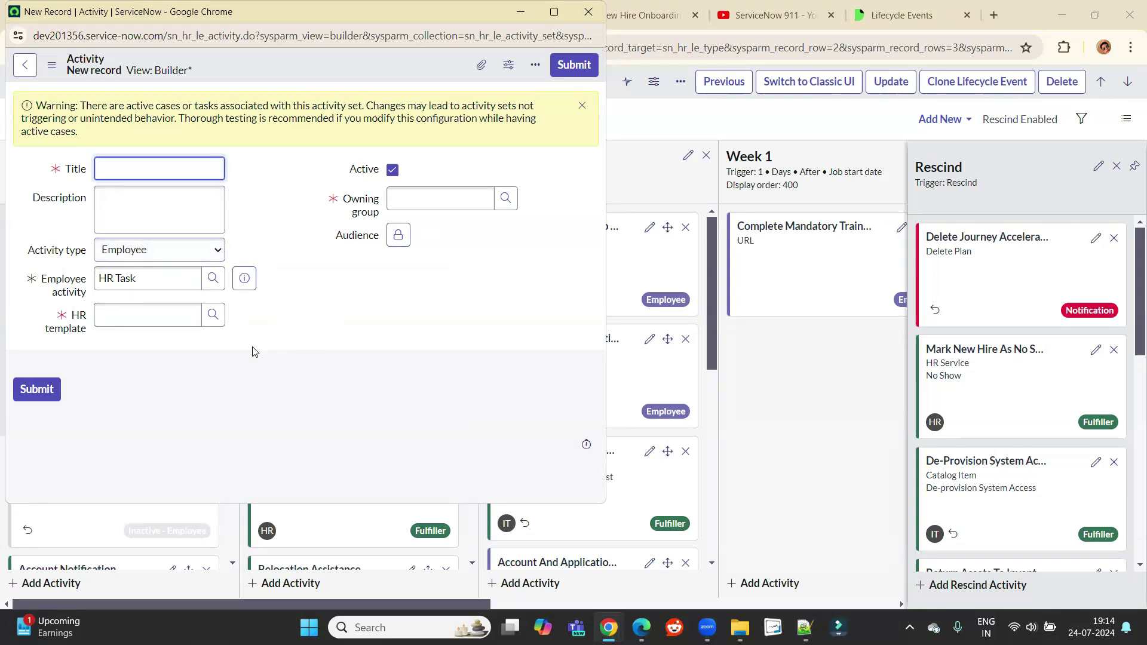
pyautogui.click(196, 248)
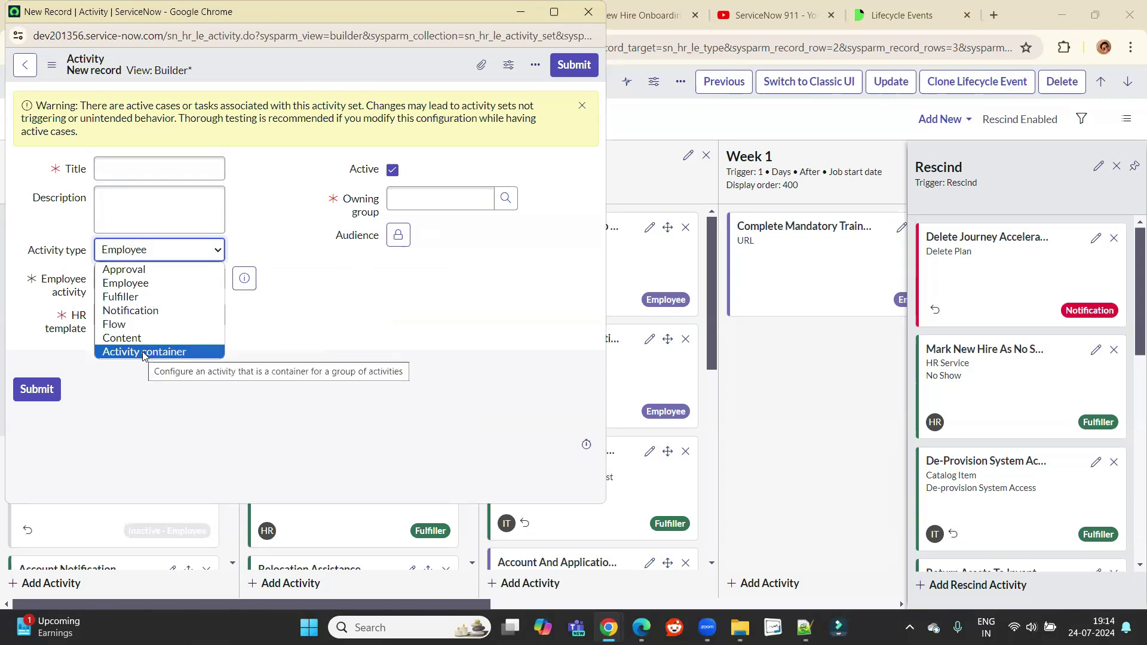
pyautogui.click(368, 312)
pyautogui.click(585, 15)
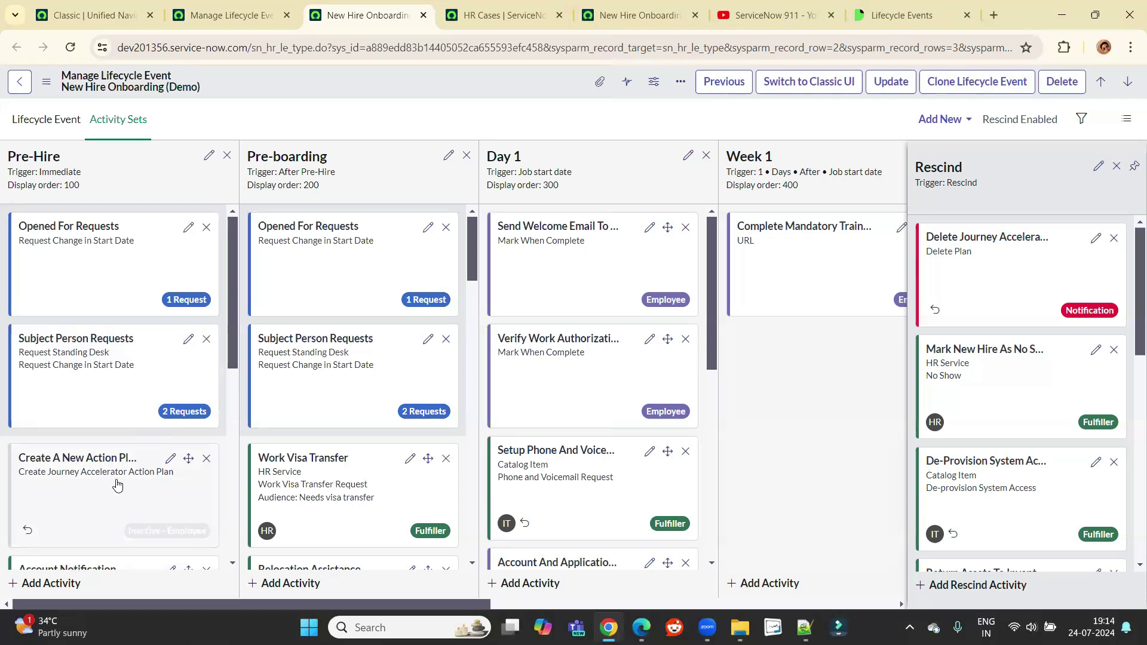
# Scroll the activity sets board down and back up to look over the sets
pyautogui.scroll(-10, 80, 513)
pyautogui.scroll(10, 79, 514)
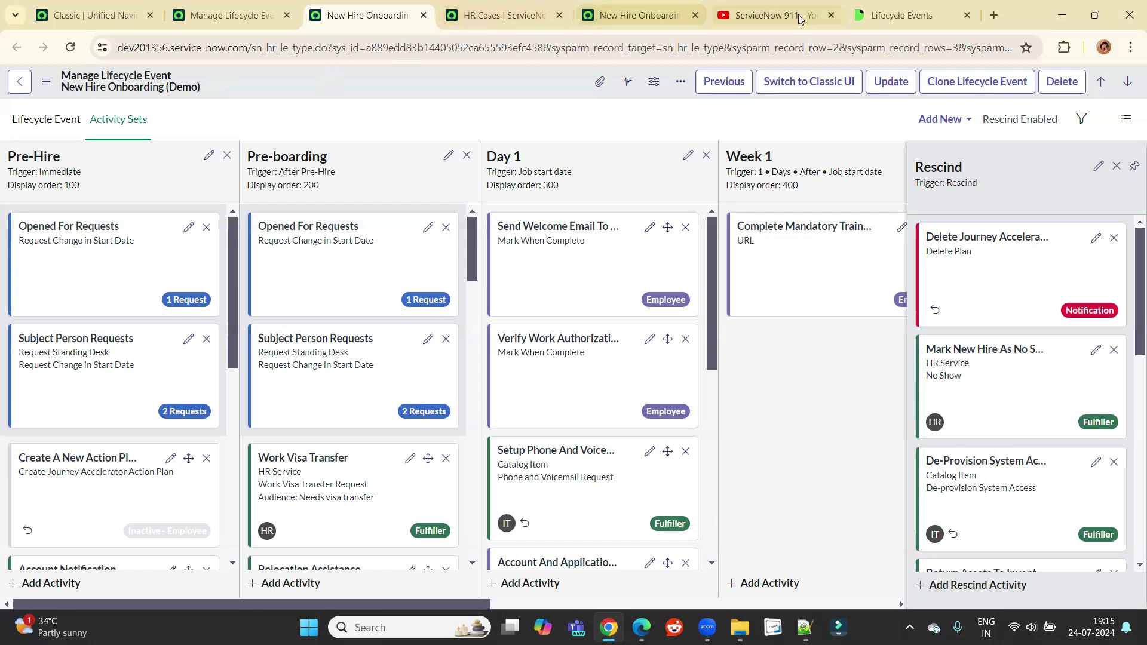
# Unpin the Rescind panel and delete the empty 'test' activity set, confirming the deletion
pyautogui.click(1134, 167)
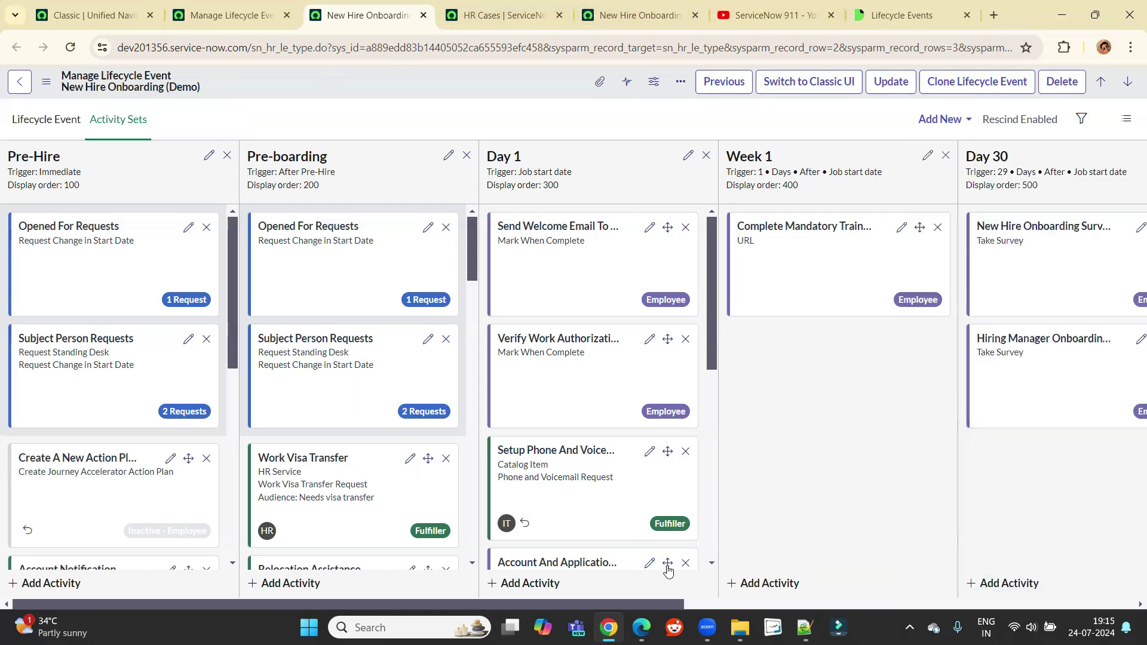
pyautogui.moveTo(601, 604); pyautogui.dragTo(1084, 610)
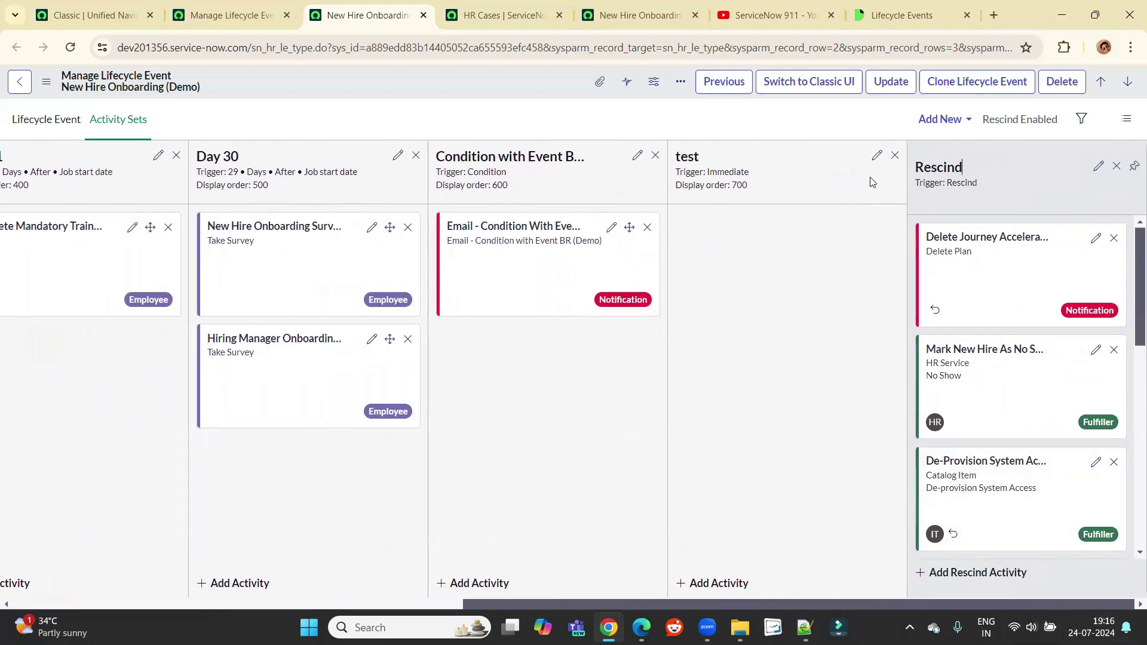
pyautogui.click(895, 155)
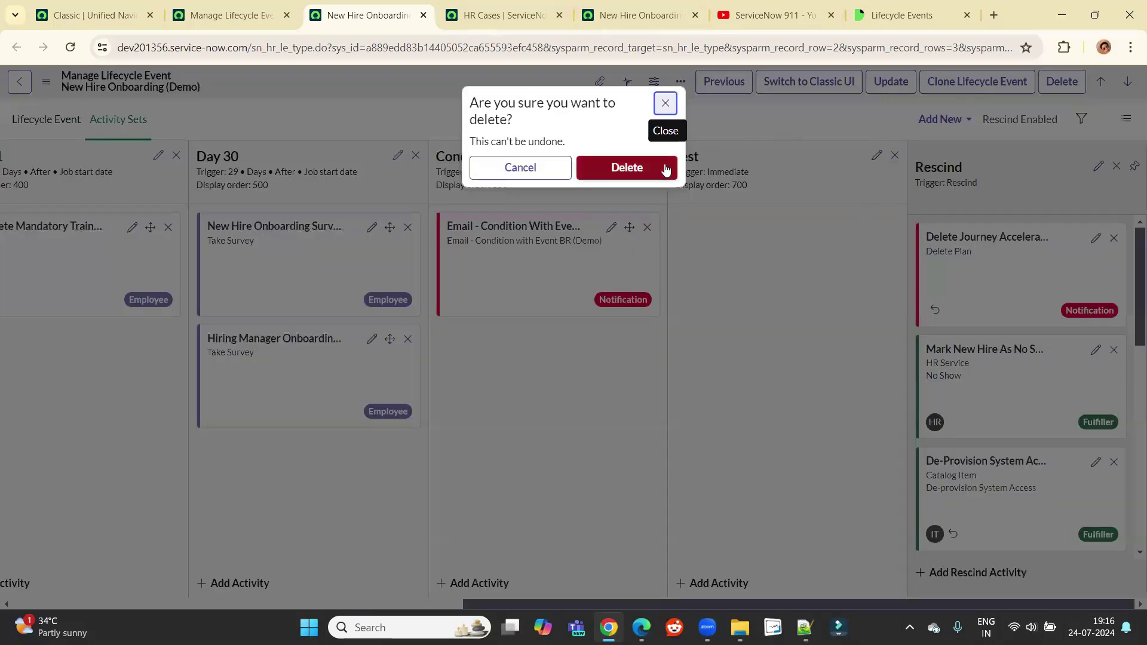
pyautogui.click(665, 102)
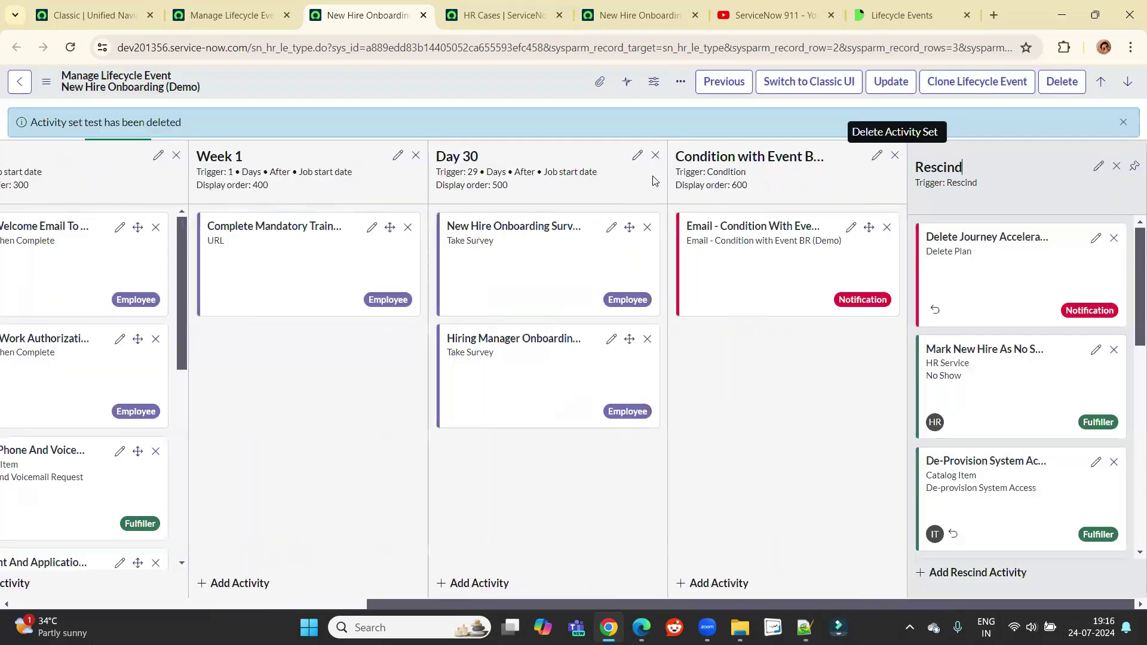
pyautogui.click(1120, 124)
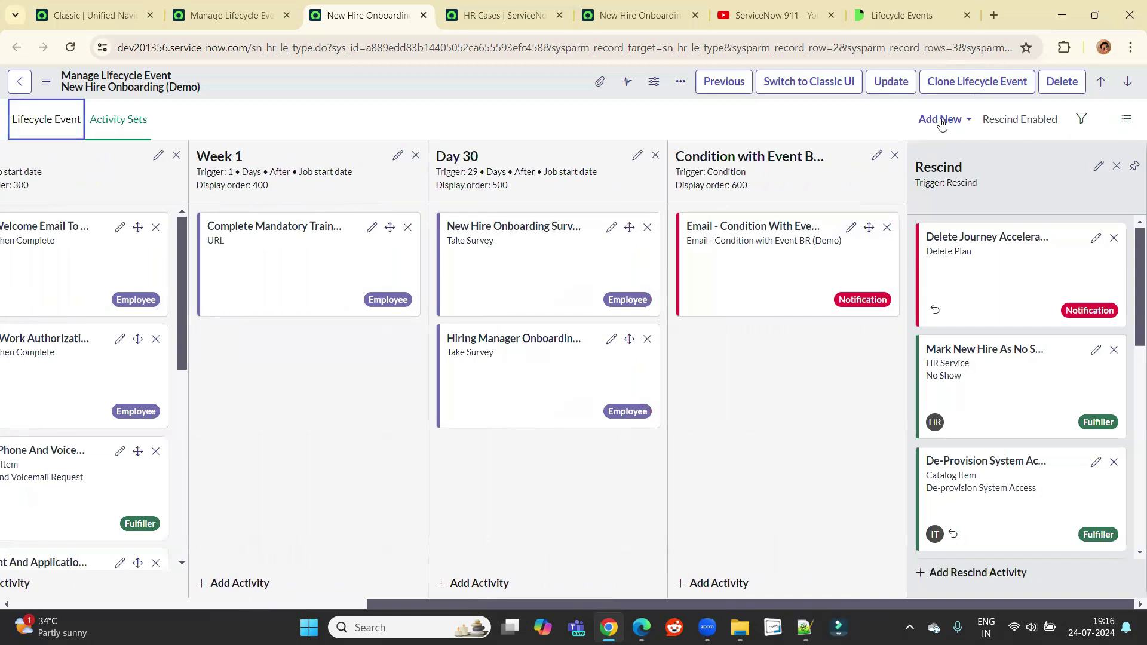
pyautogui.click(941, 122)
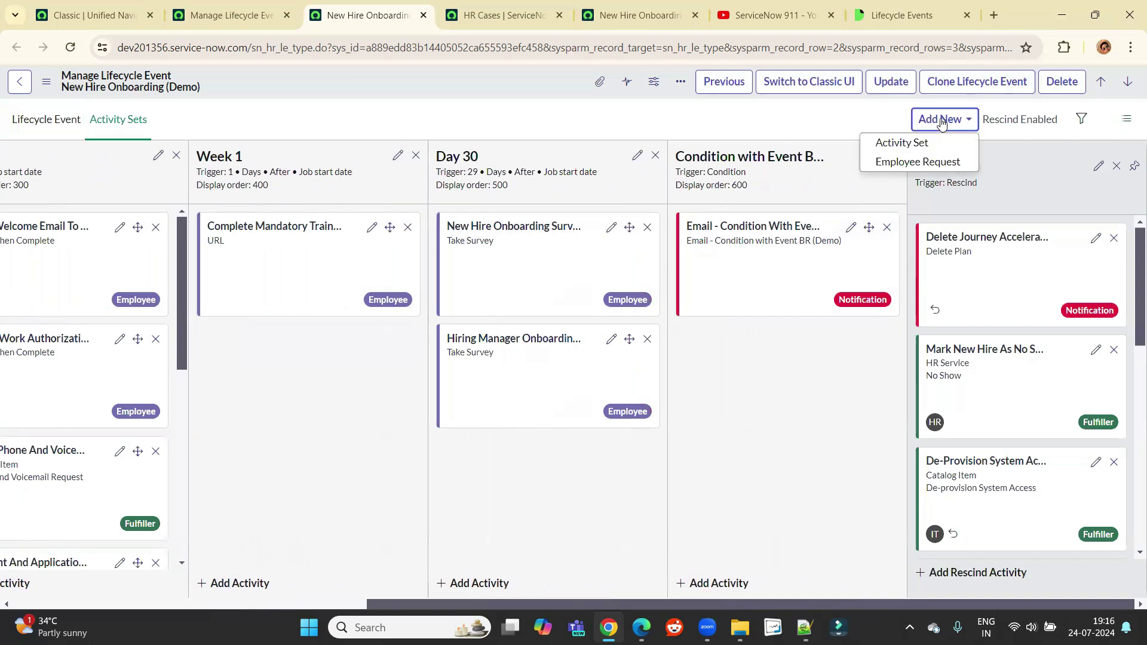
pyautogui.click(916, 145)
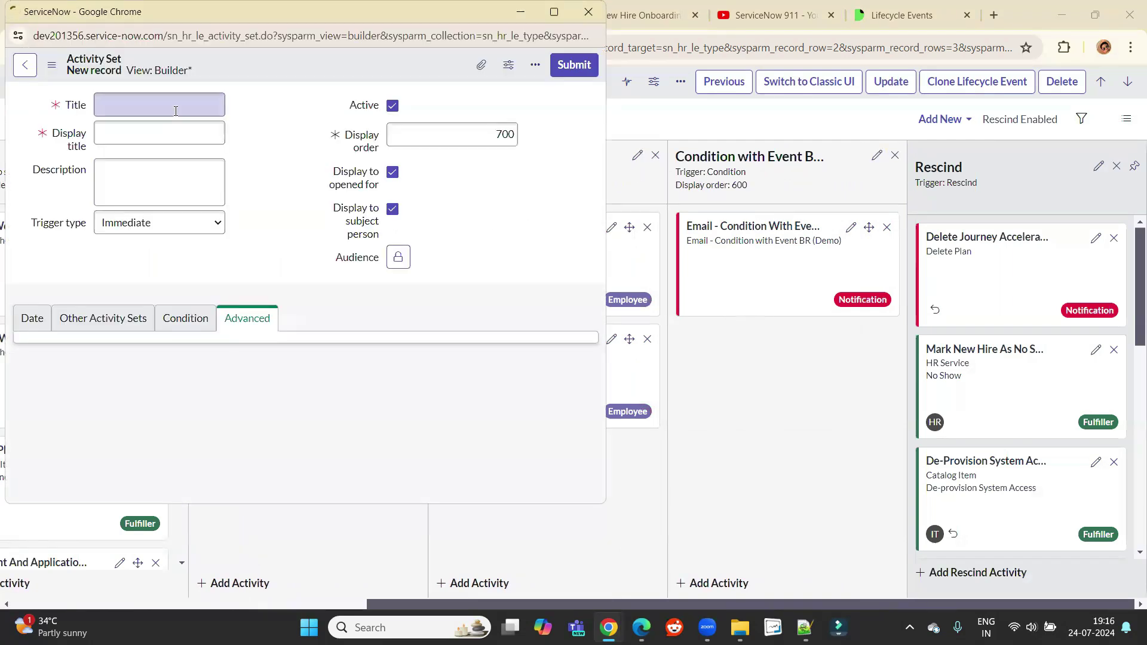
pyautogui.click(176, 109)
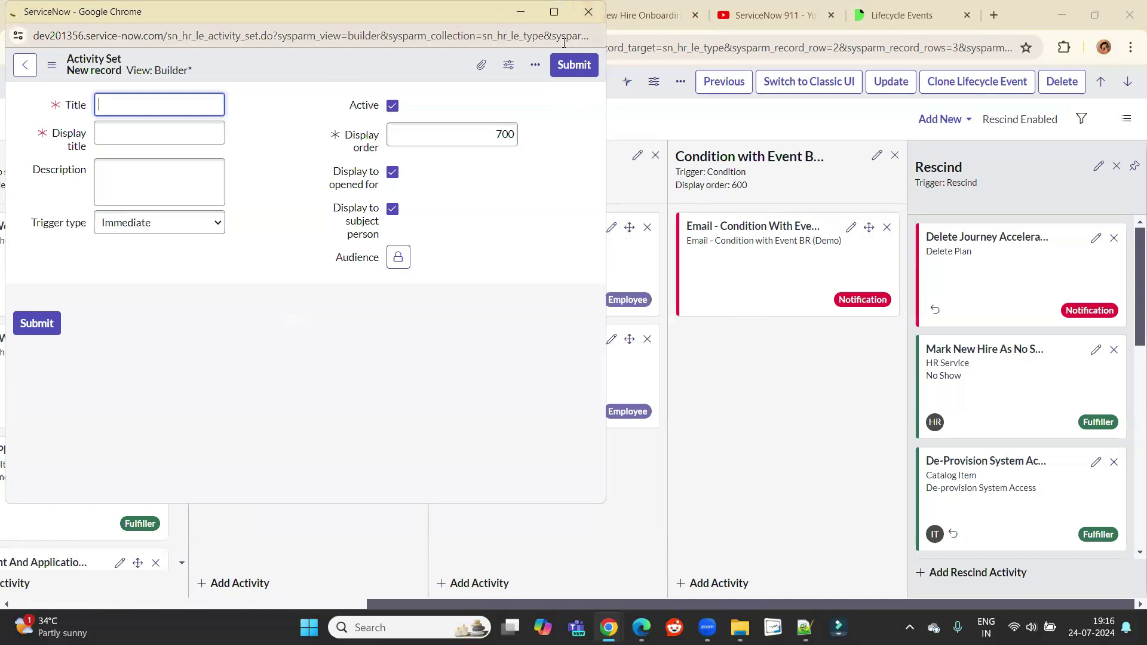
pyautogui.click(586, 12)
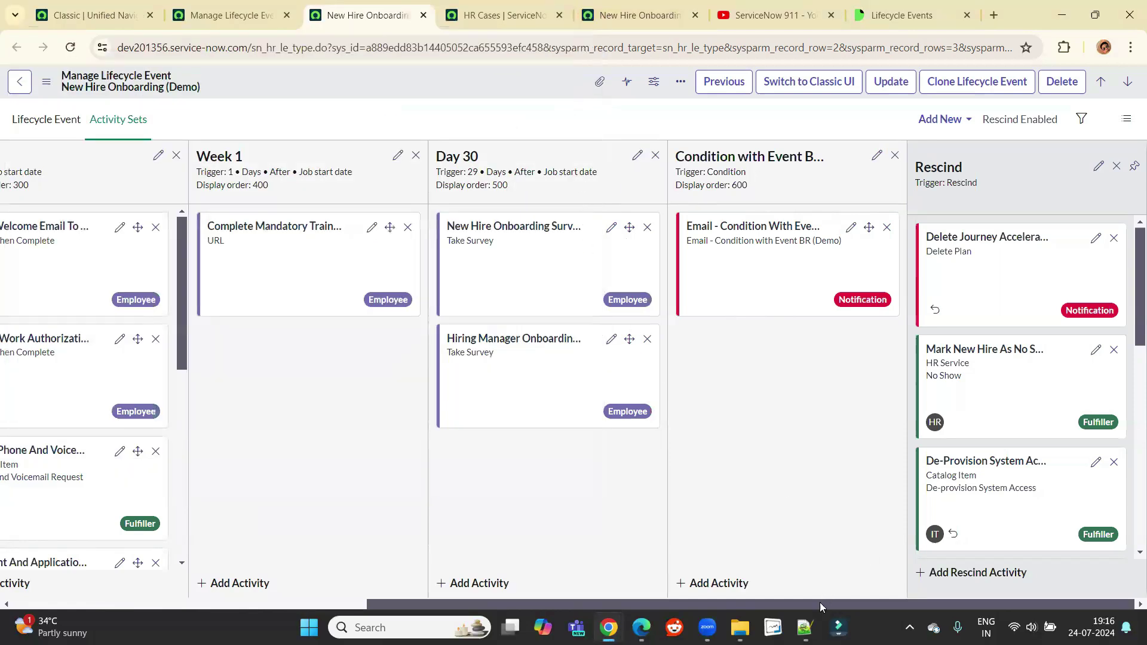
pyautogui.moveTo(819, 606); pyautogui.dragTo(357, 616)
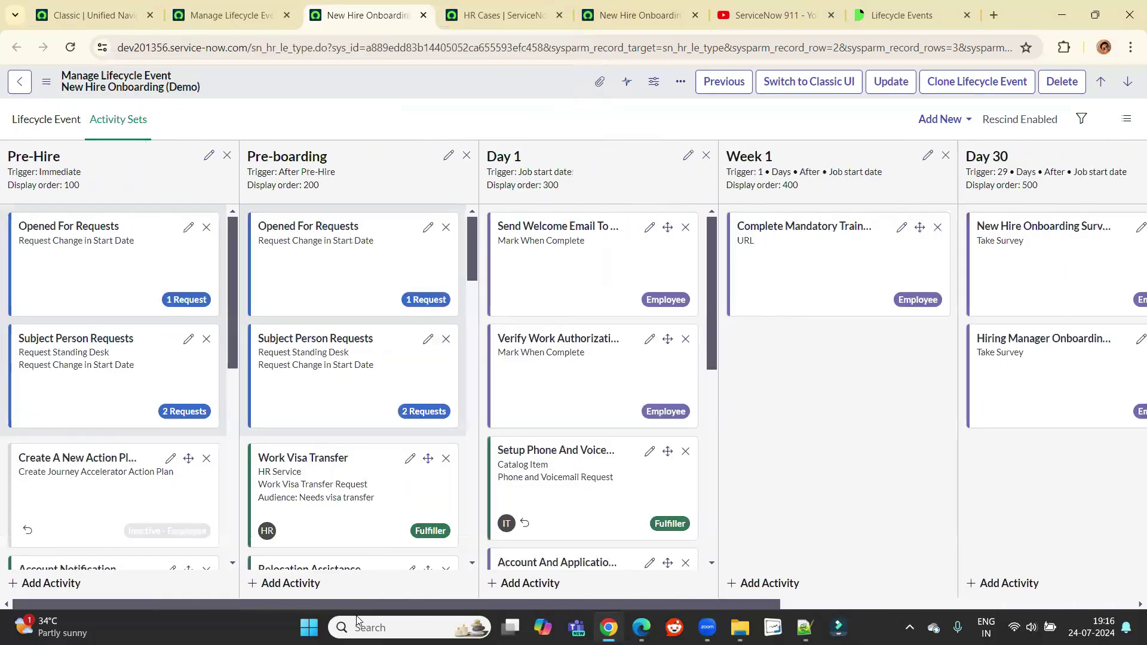